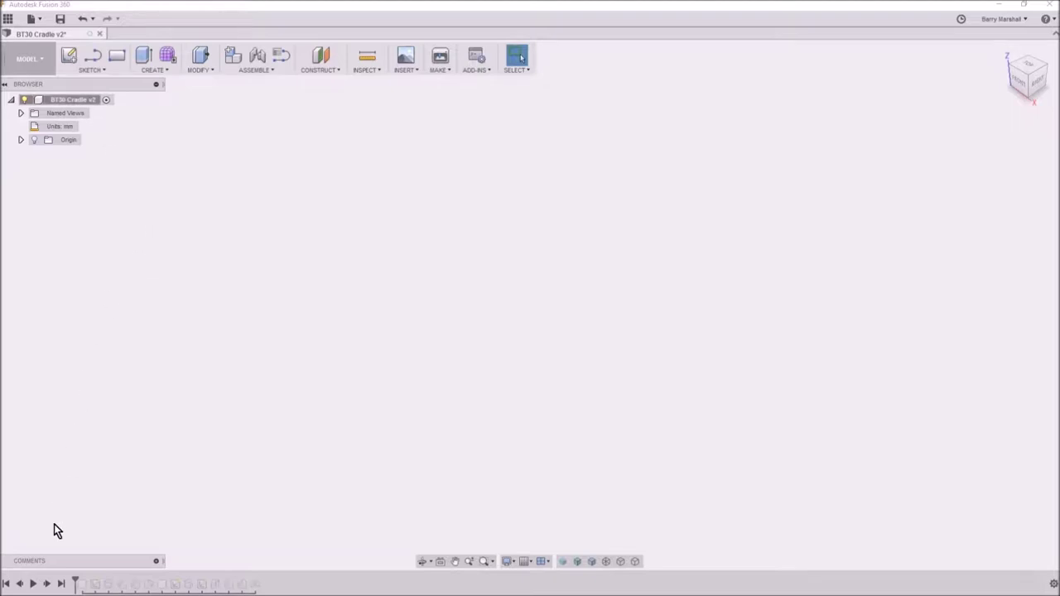
# Replay the first BT30 Cradle history feature so the BT30 Holder:1 component appears
pyautogui.click(47, 584)
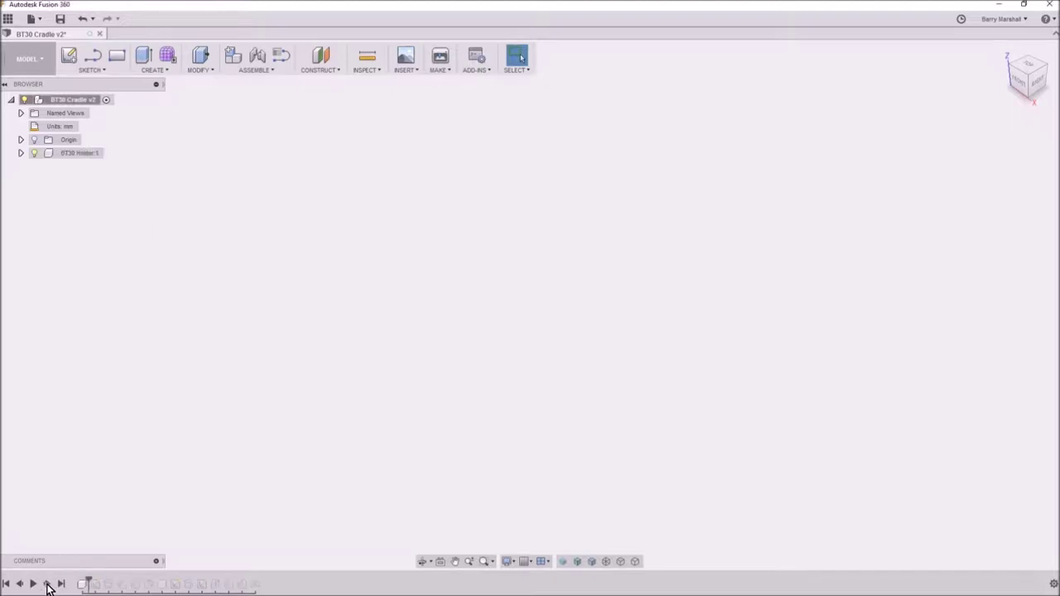
# Replay the holder's sketch, revolve and shaft-end details up to BT30 Pocket:1, then hide the holder
pyautogui.click(47, 584)
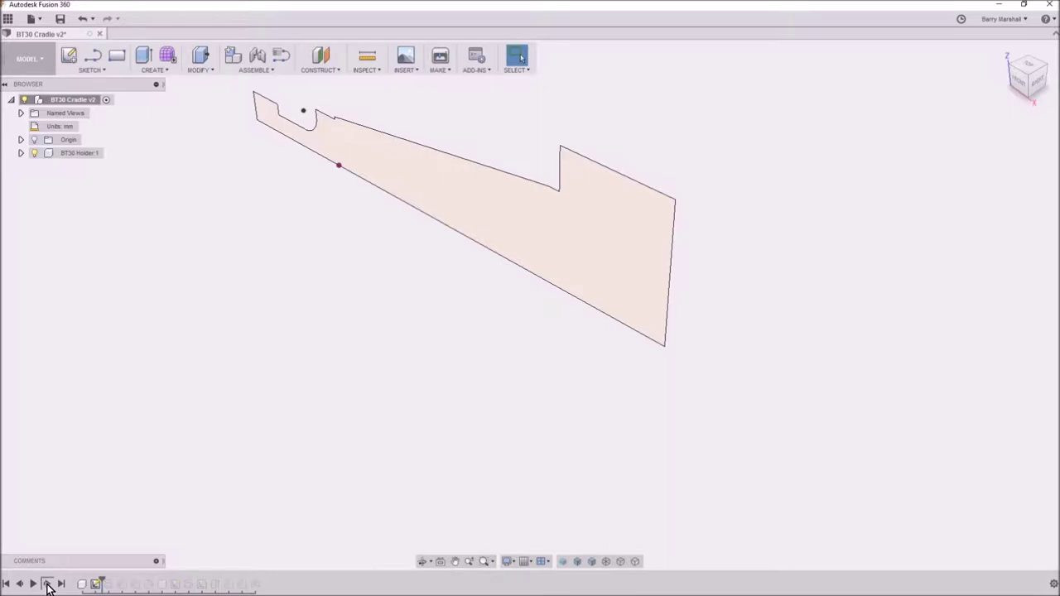
pyautogui.click(47, 584)
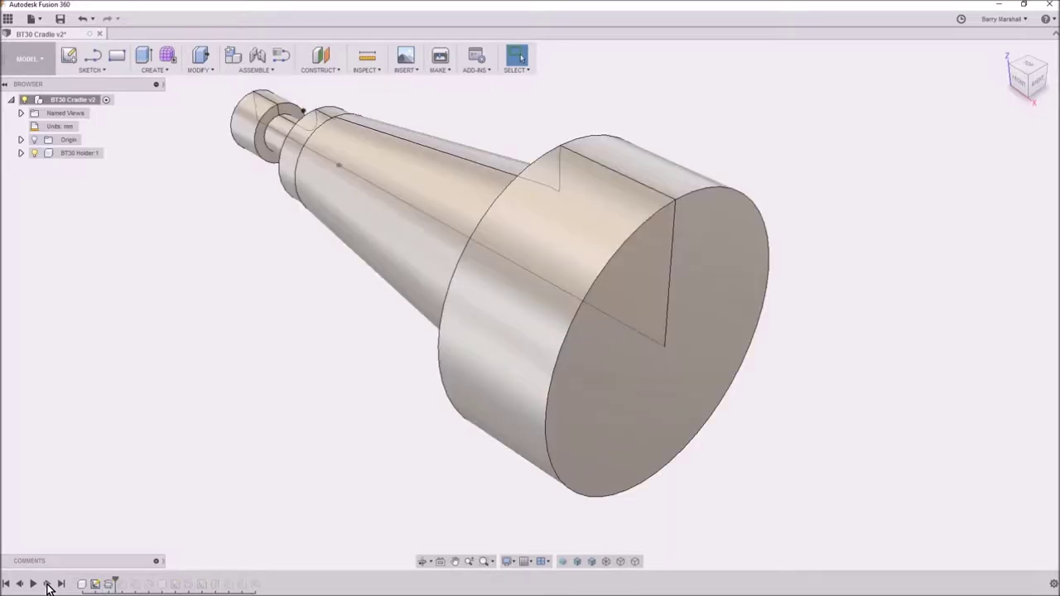
pyautogui.click(47, 584)
pyautogui.click(48, 584)
pyautogui.click(47, 584)
pyautogui.click(48, 584)
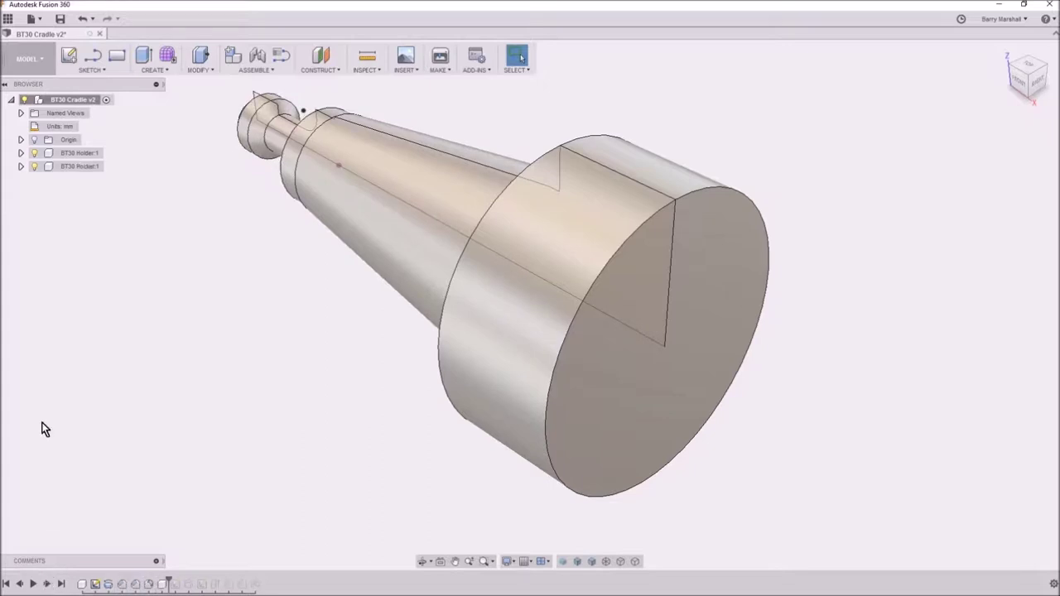
pyautogui.click(35, 153)
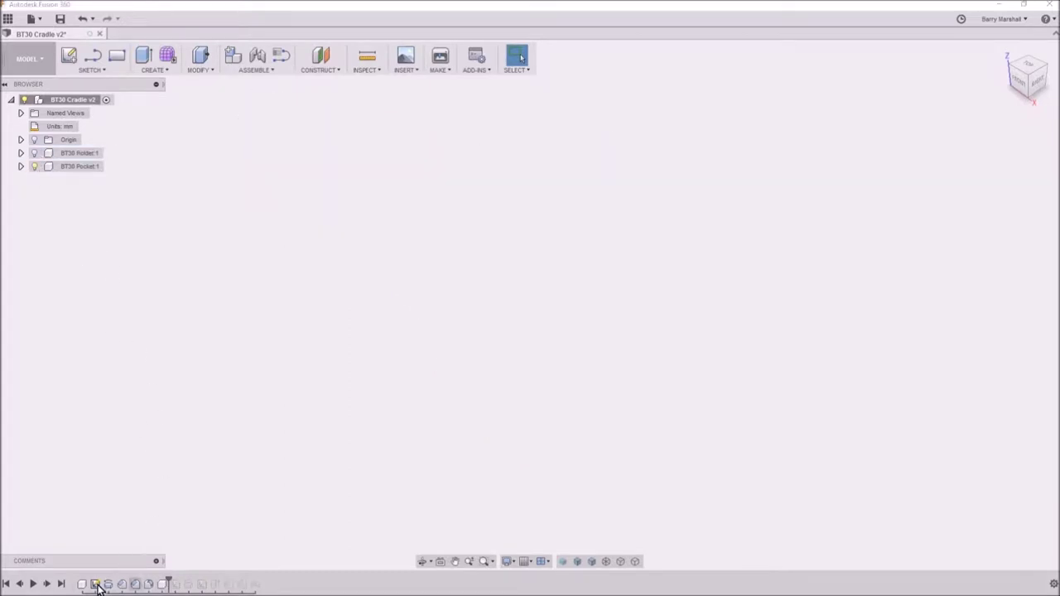
# Advance one history feature and turn on the BT30 Pocket:1 sketches
pyautogui.click(47, 585)
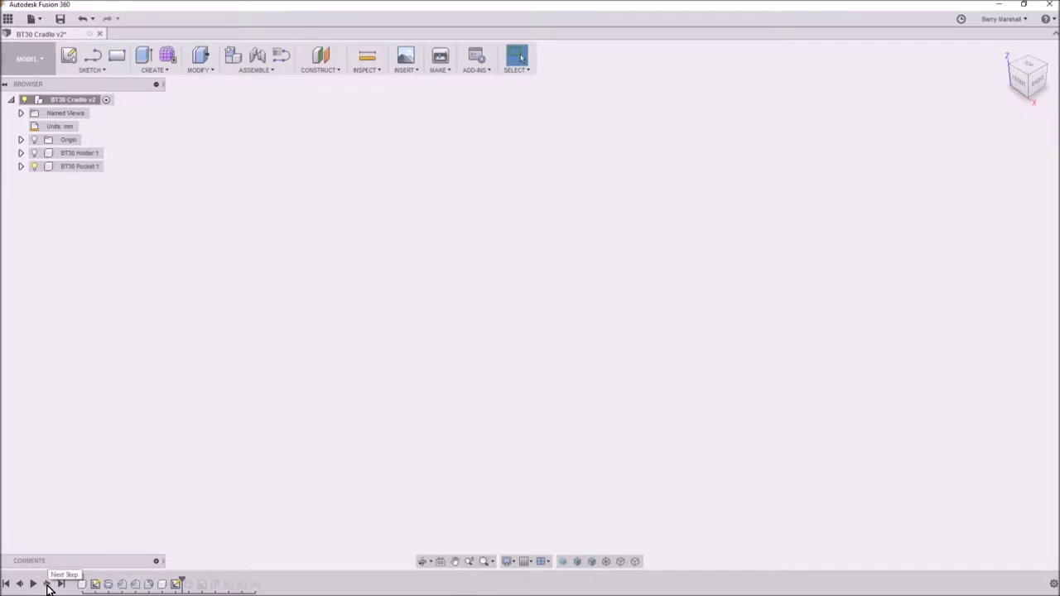
pyautogui.click(21, 168)
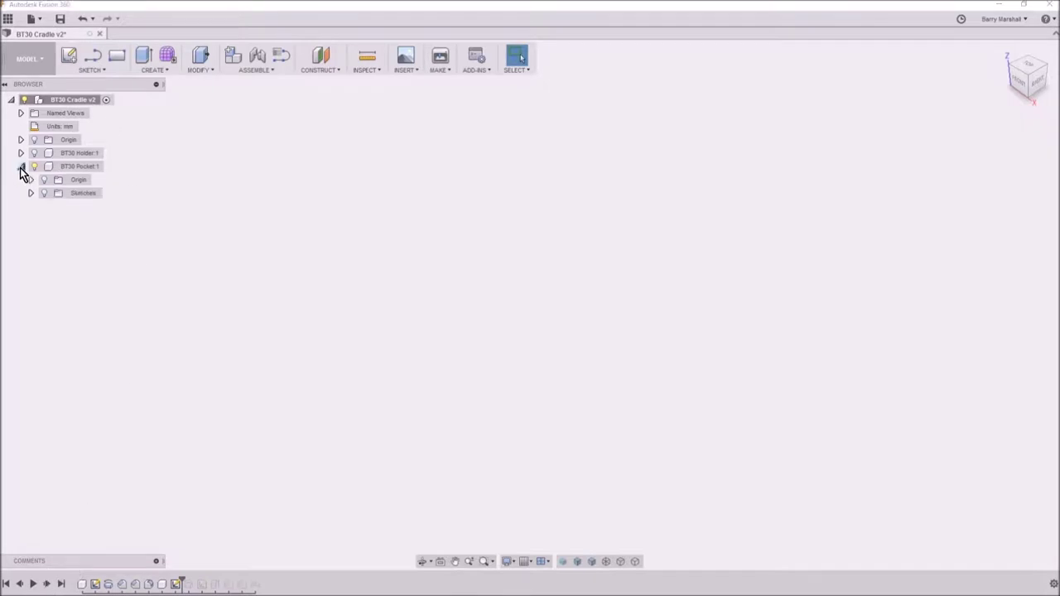
pyautogui.click(45, 194)
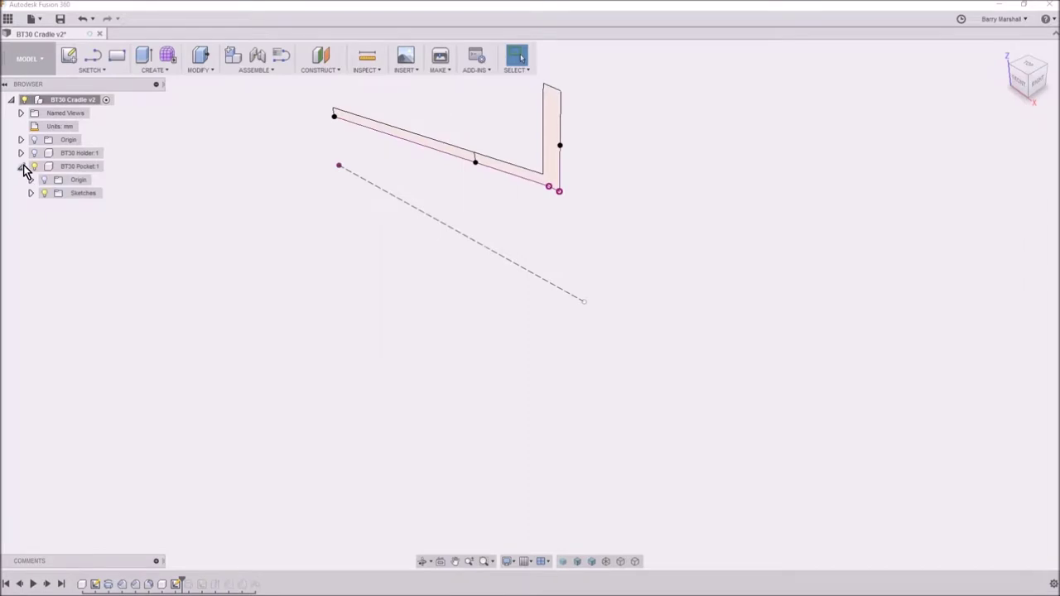
pyautogui.click(21, 166)
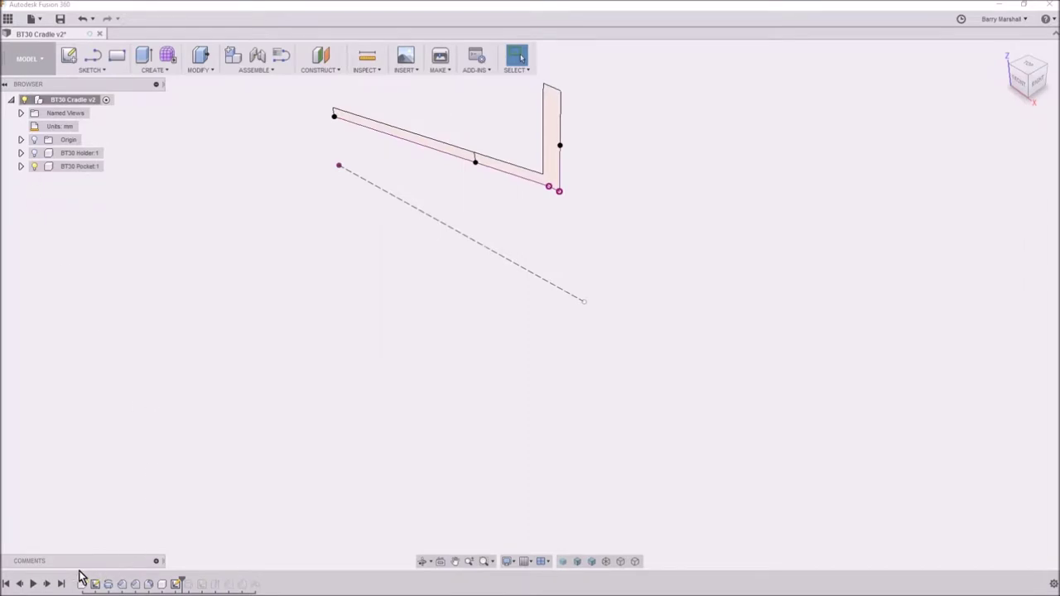
# Replay the pocket ring revolve, lobed flange, chamfers and counterbored bolt holes through to the joint
pyautogui.click(48, 585)
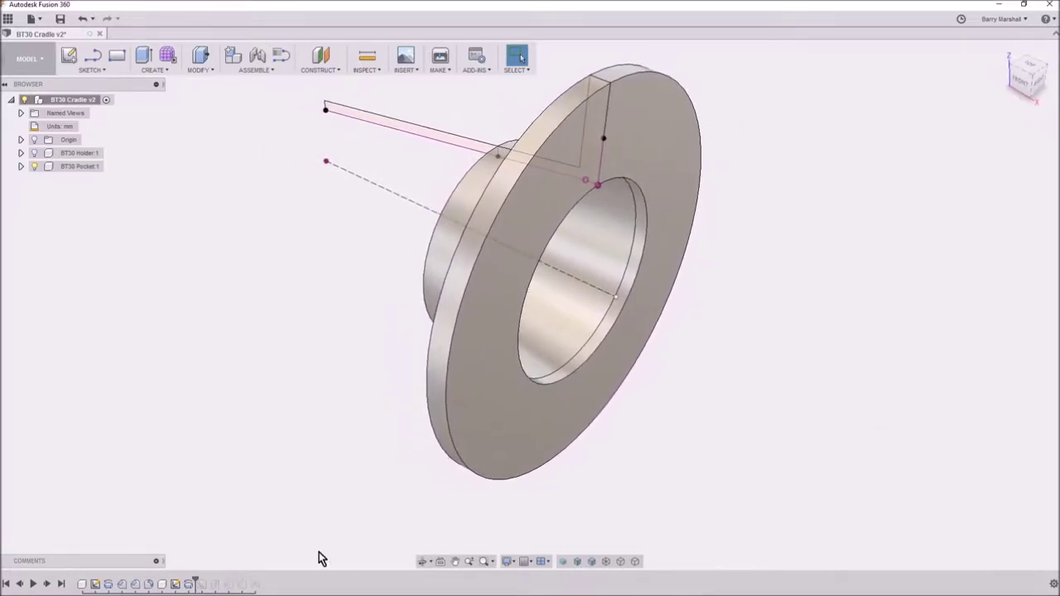
pyautogui.click(47, 585)
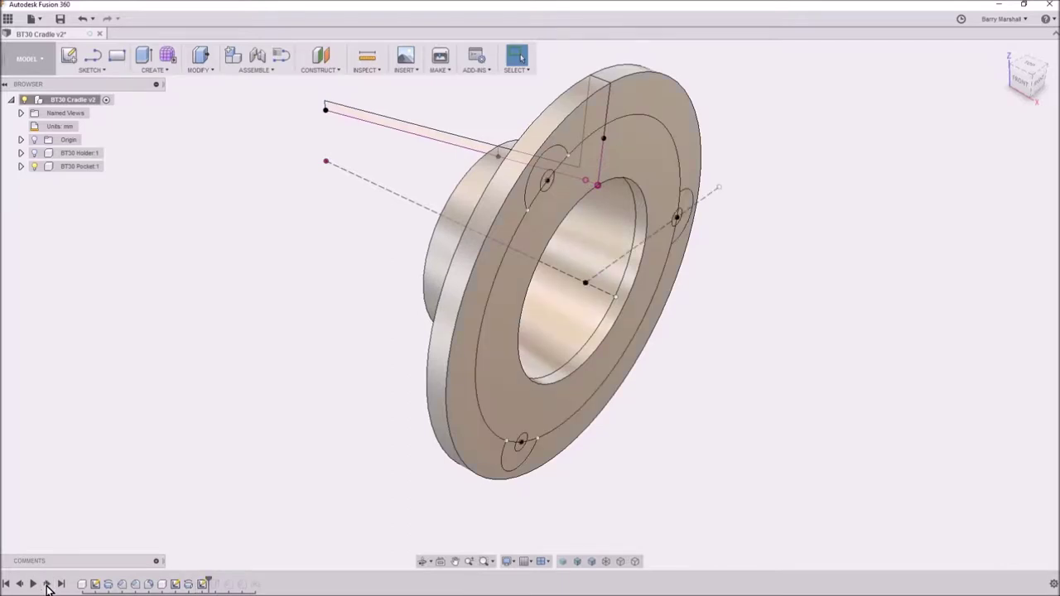
pyautogui.click(47, 585)
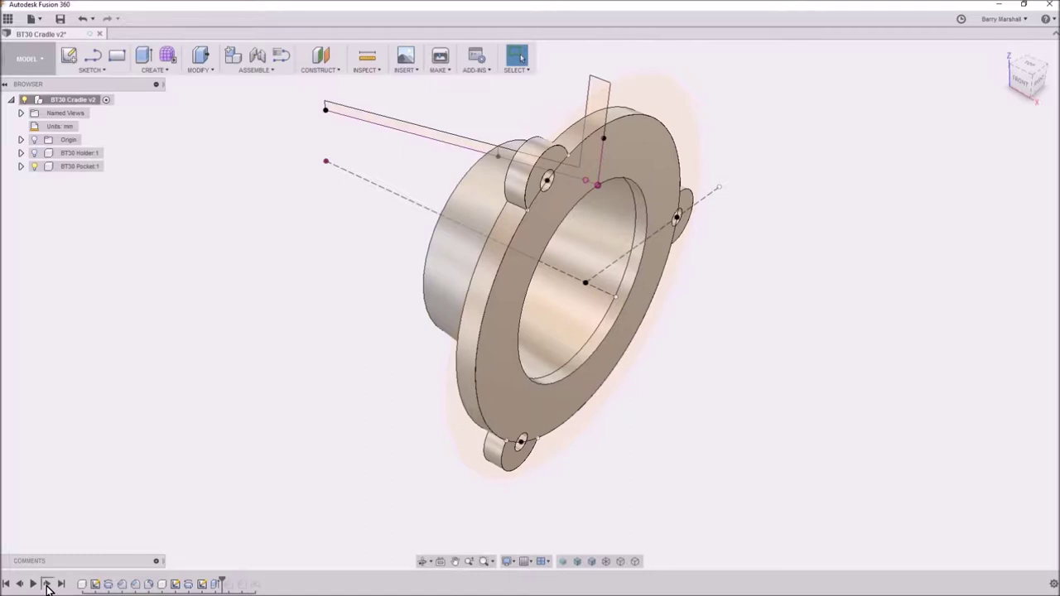
pyautogui.click(47, 585)
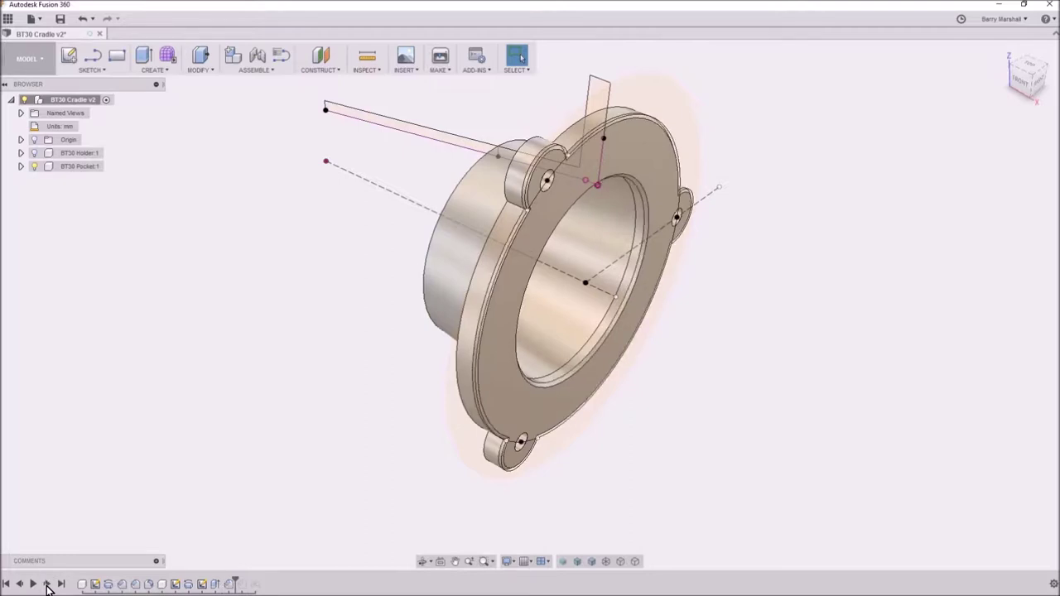
pyautogui.click(47, 585)
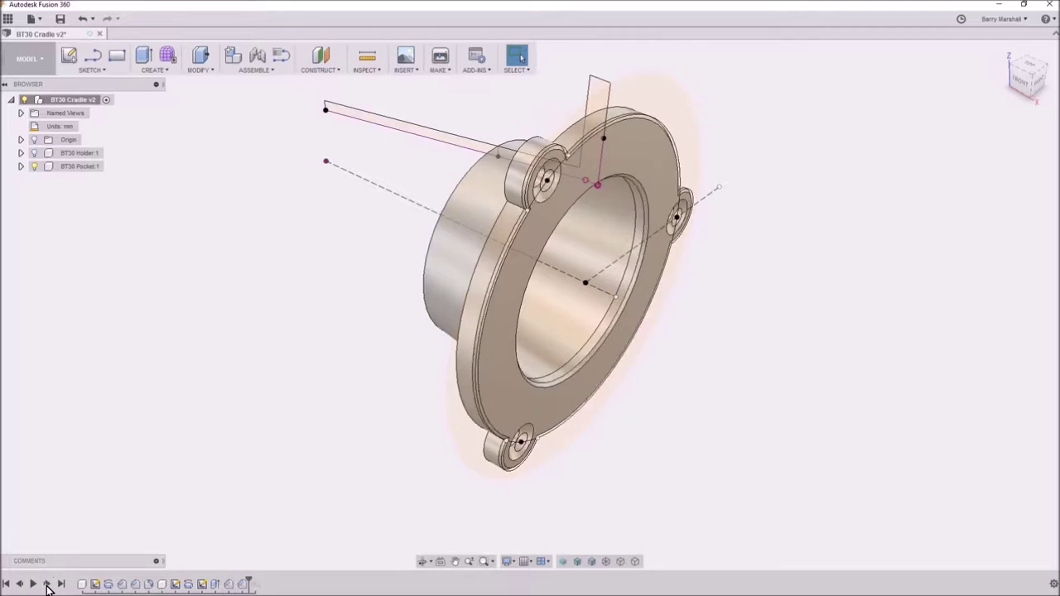
pyautogui.click(48, 585)
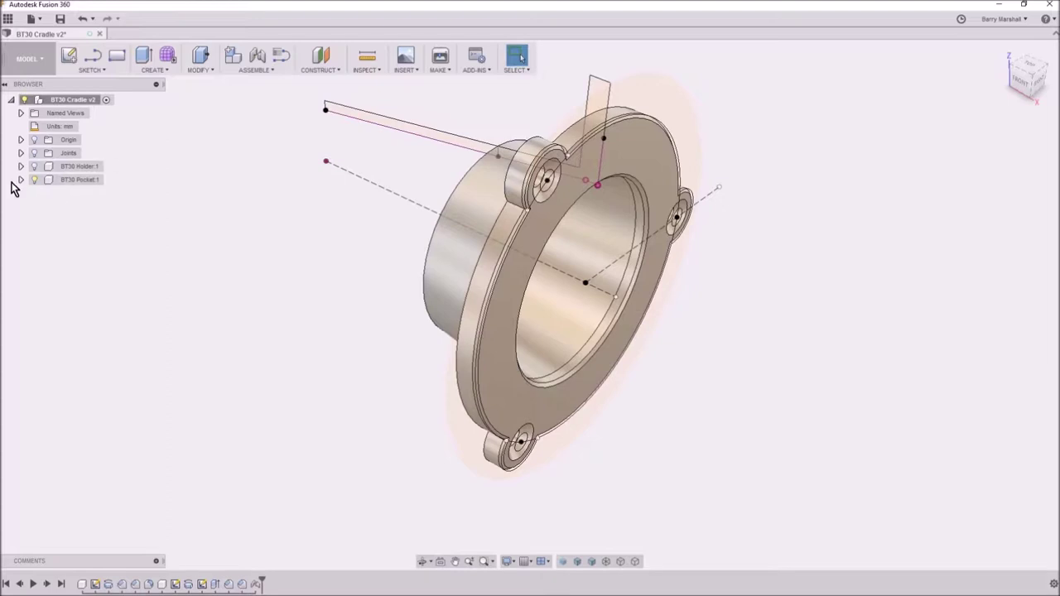
# Show BT30 Holder:1 again and hide the sketches of both the pocket and the holder
pyautogui.click(35, 167)
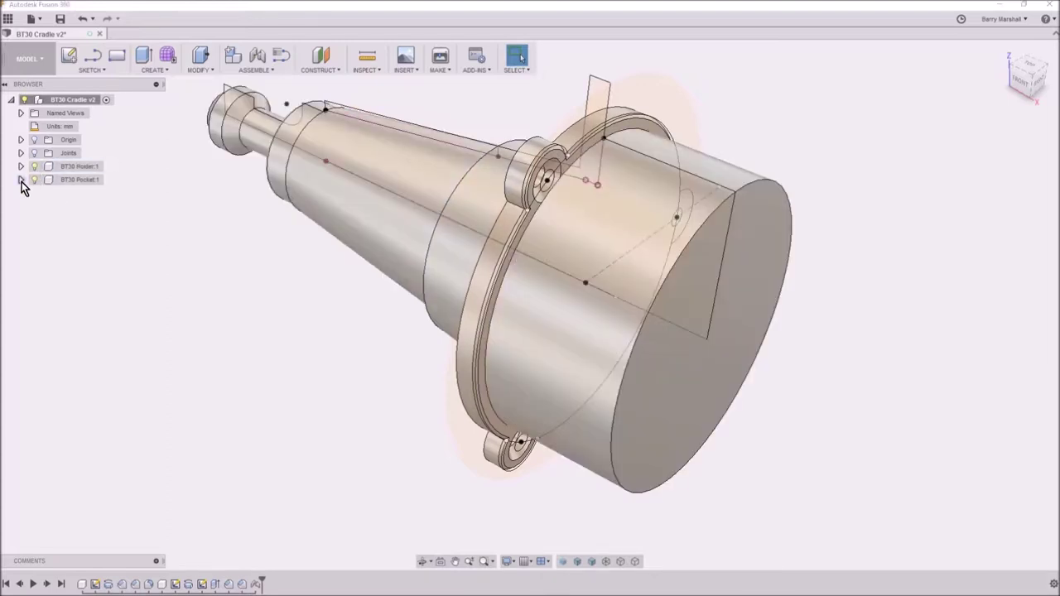
pyautogui.click(21, 181)
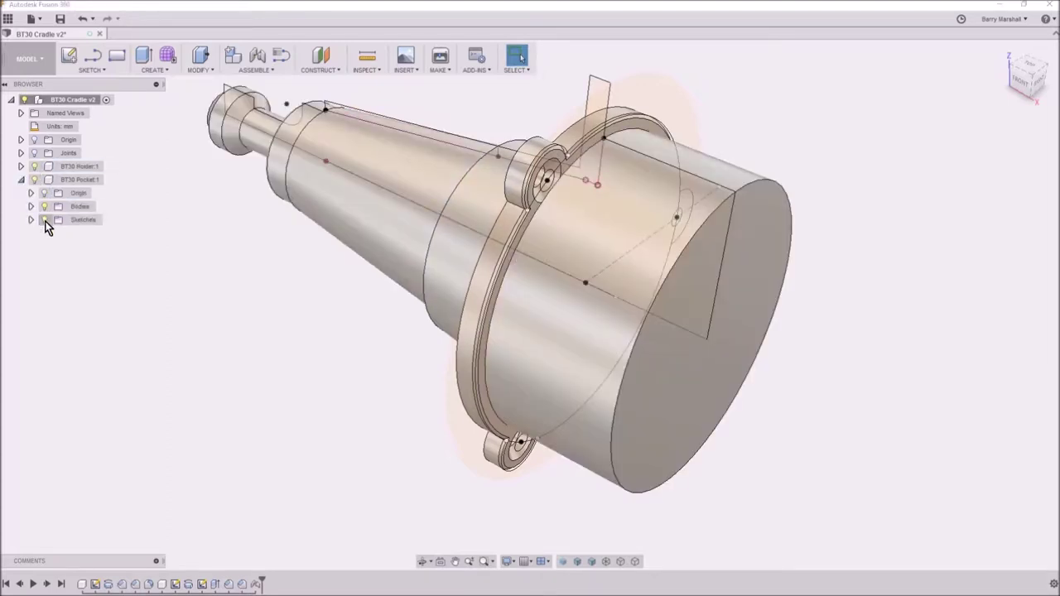
pyautogui.click(45, 220)
pyautogui.click(20, 166)
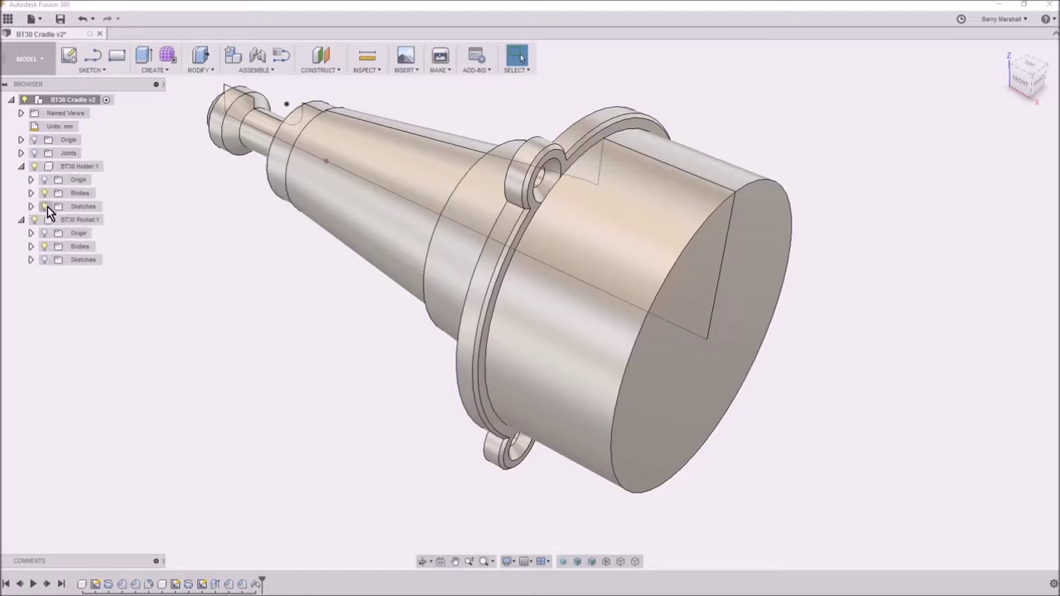
pyautogui.click(46, 207)
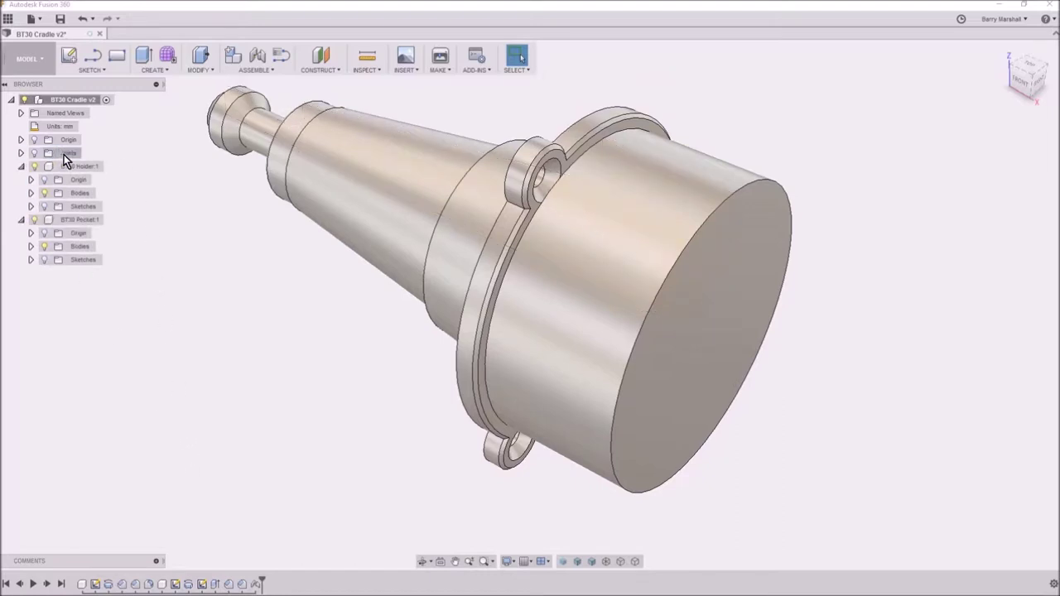
# Animate the Slider1 joint so the pocket slides along the cone, then stop it
pyautogui.click(21, 154)
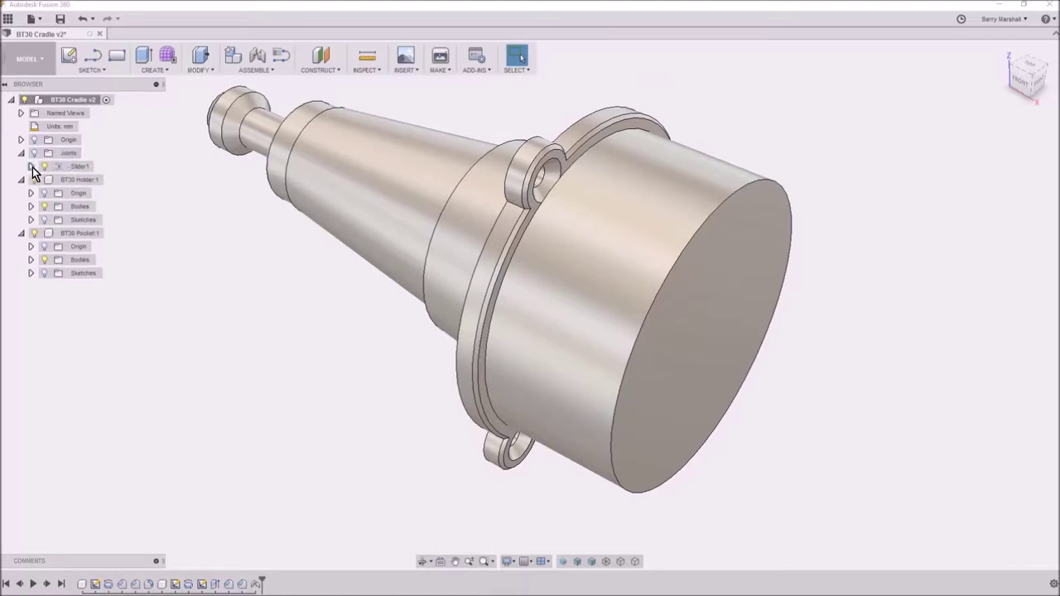
pyautogui.click(31, 167)
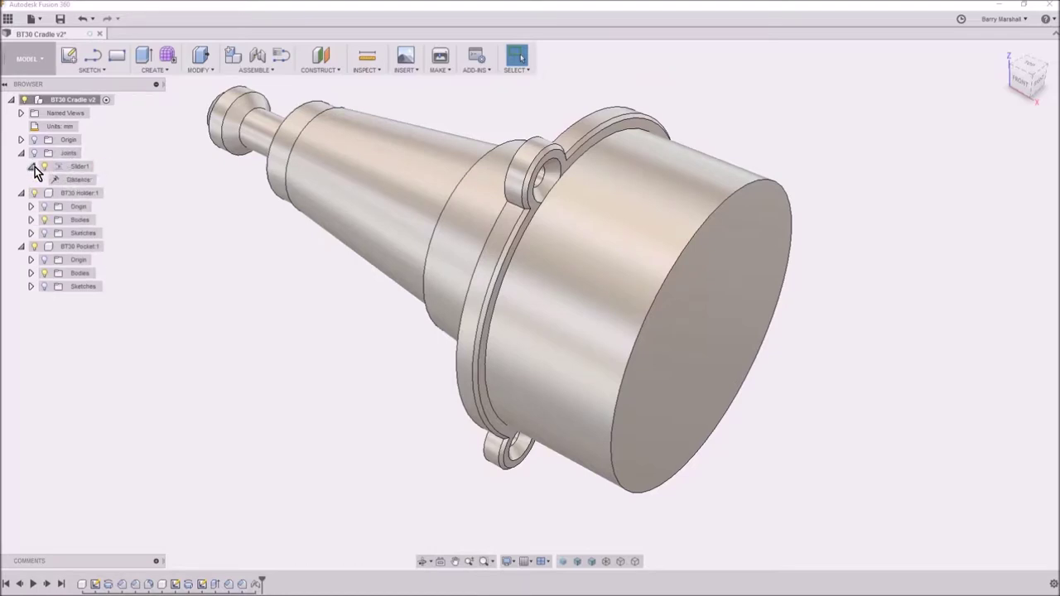
pyautogui.rightClick(91, 167)
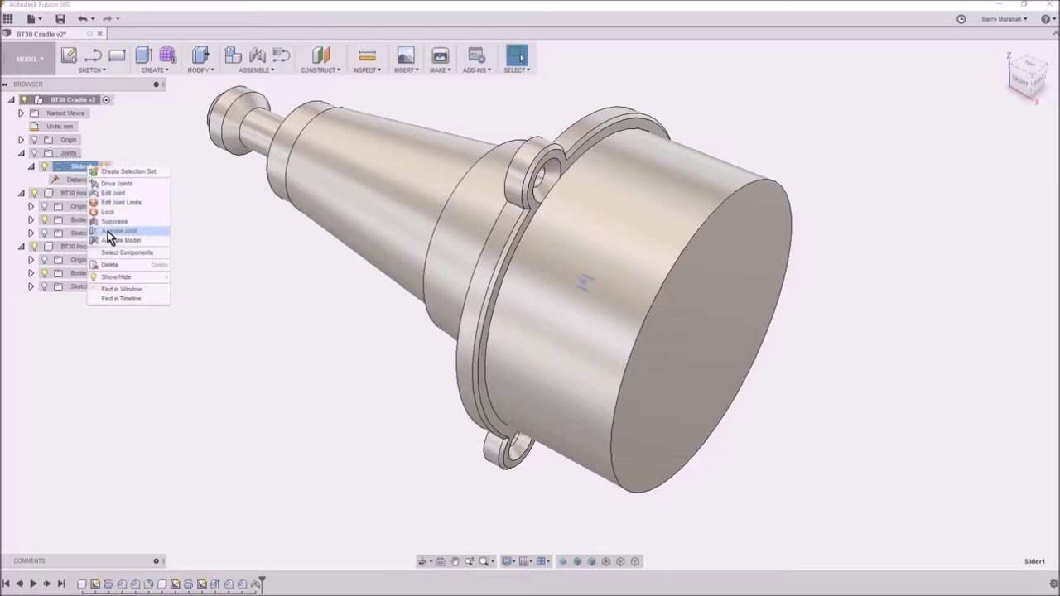
pyautogui.click(108, 231)
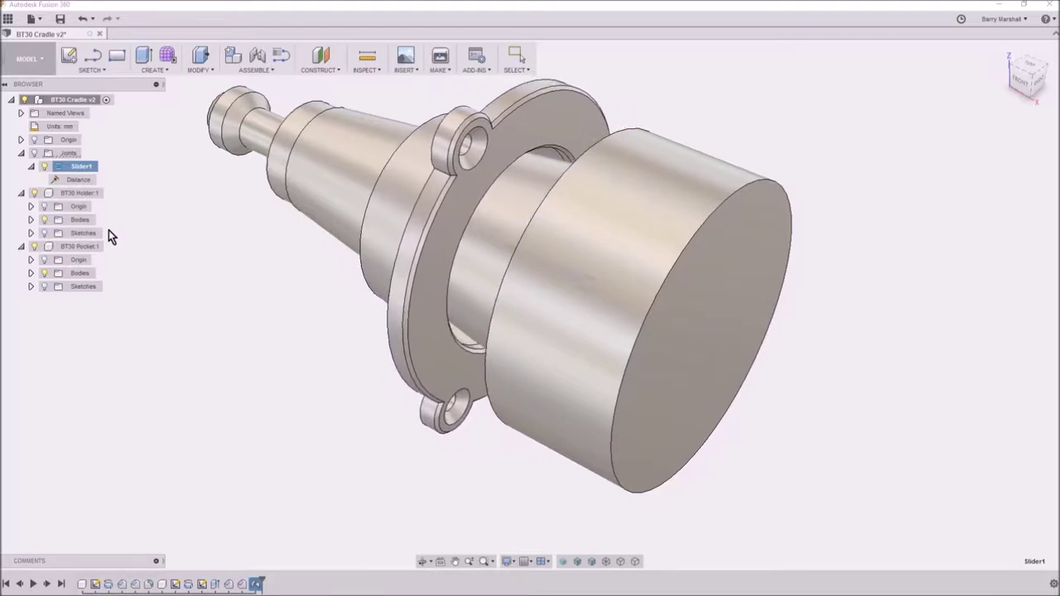
pyautogui.press('Escape')
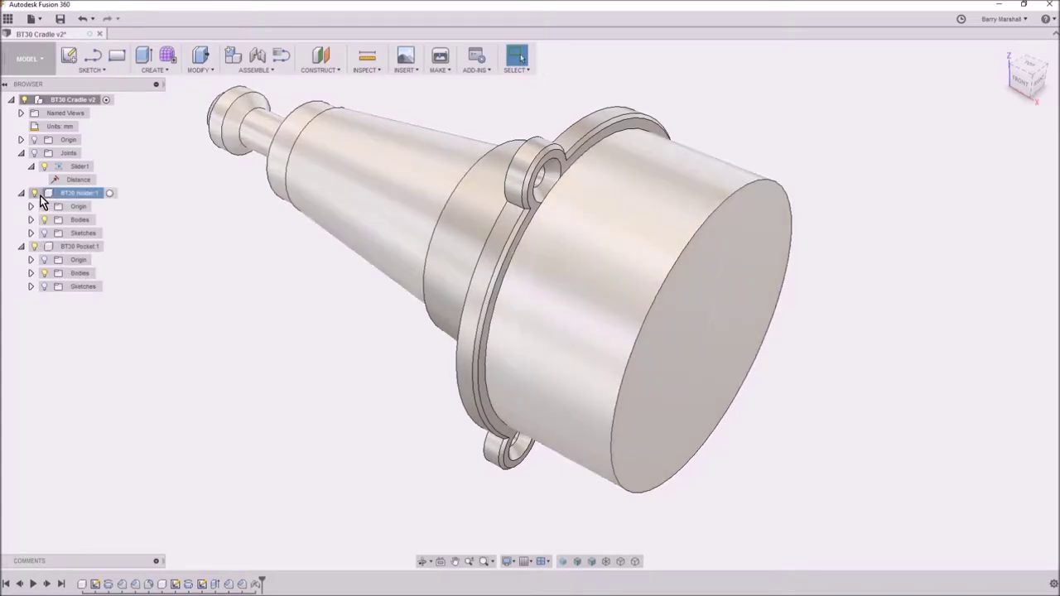
pyautogui.click(34, 193)
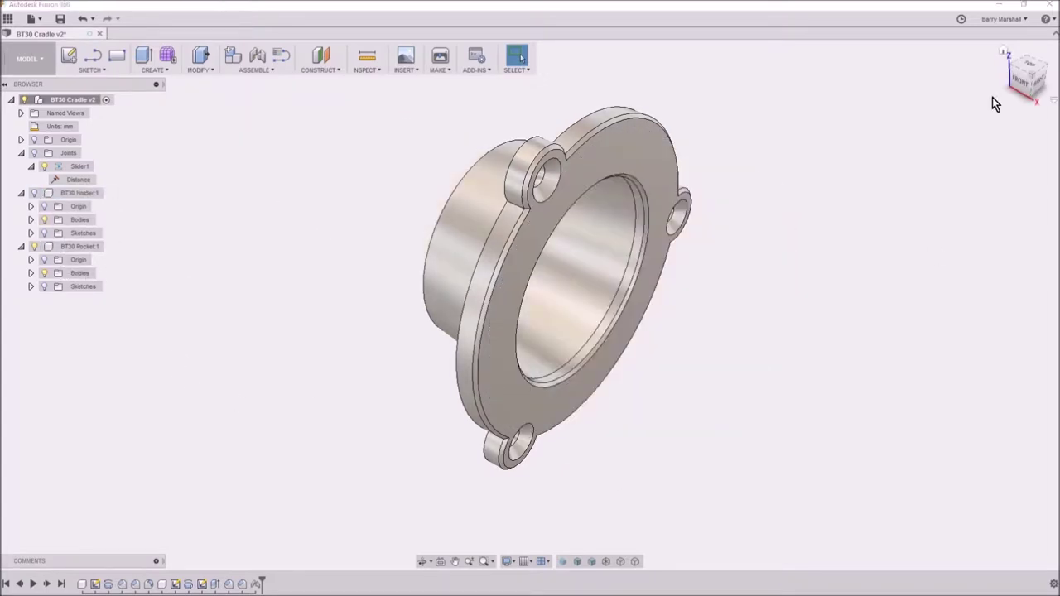
pyautogui.click(1031, 76)
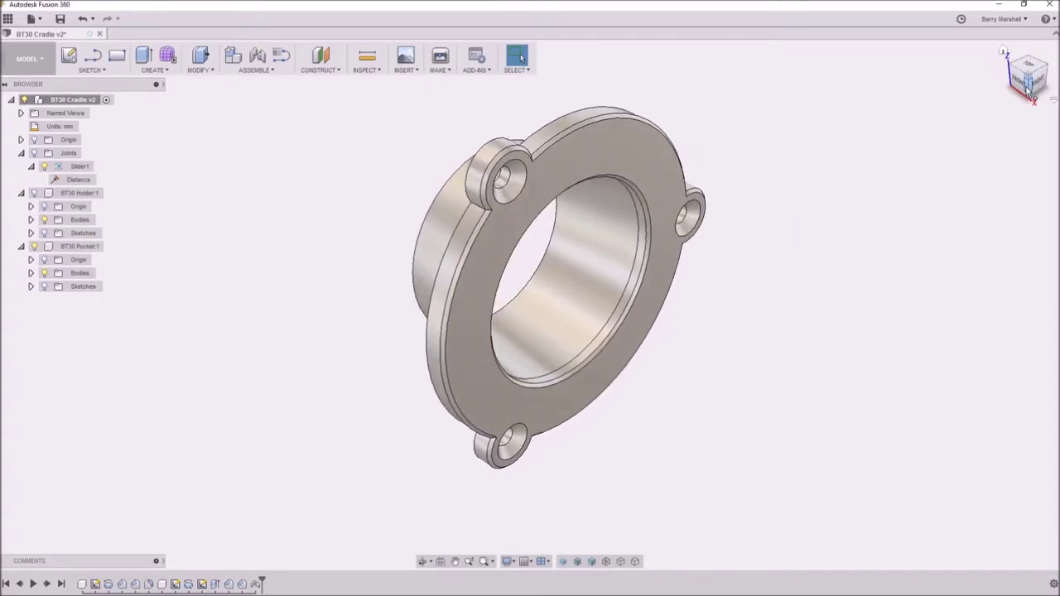
pyautogui.click(1017, 74)
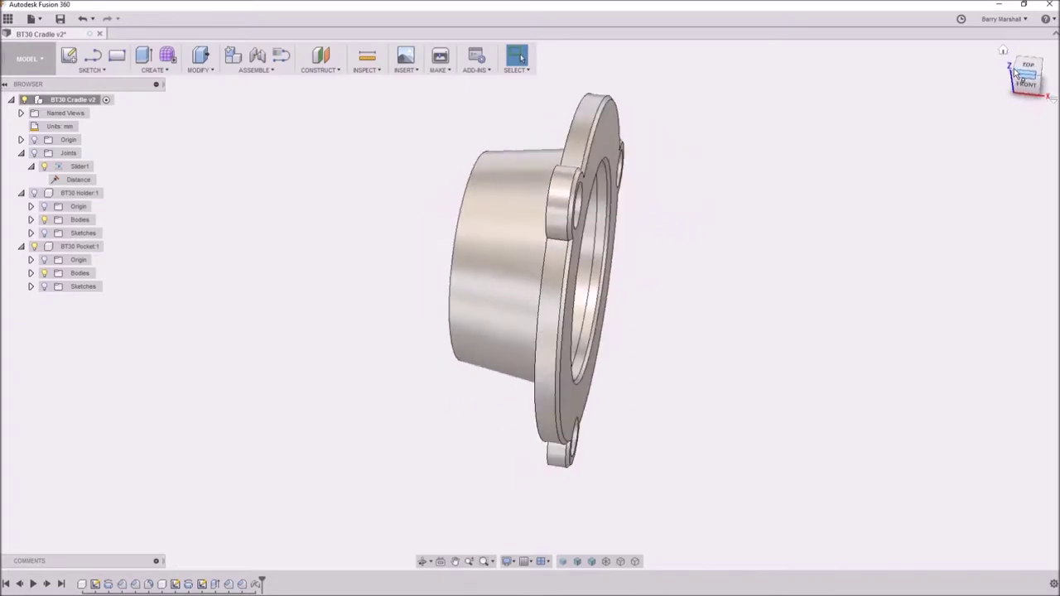
pyautogui.click(1019, 76)
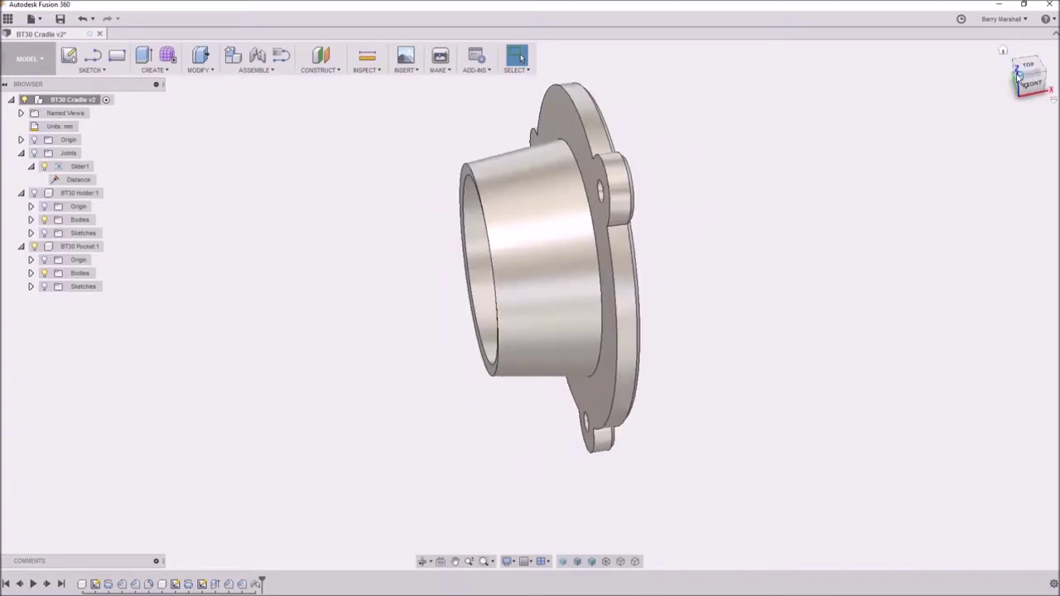
pyautogui.click(1020, 75)
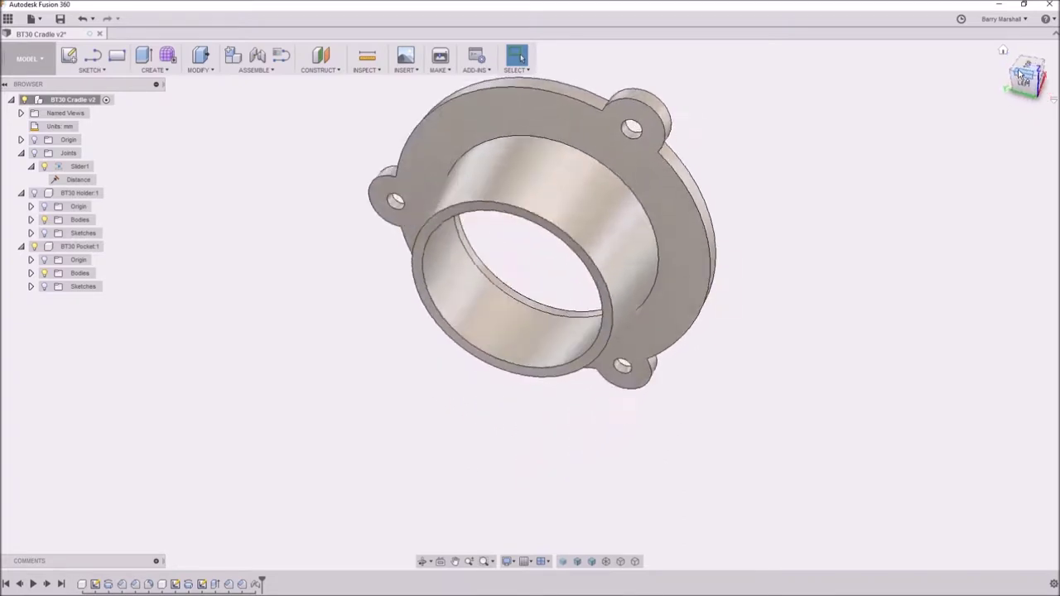
pyautogui.click(1018, 81)
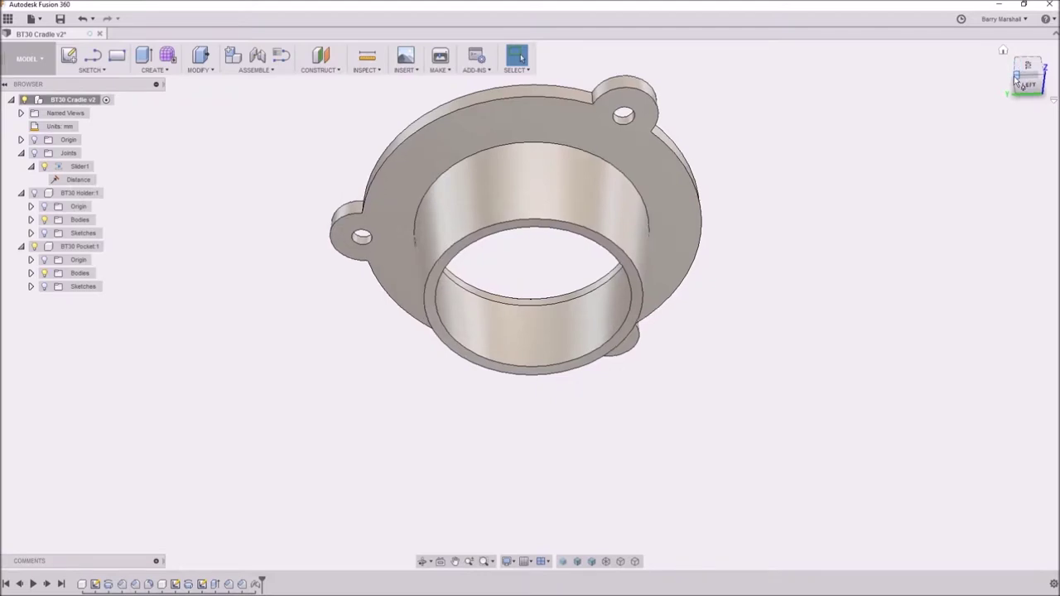
pyautogui.click(1021, 76)
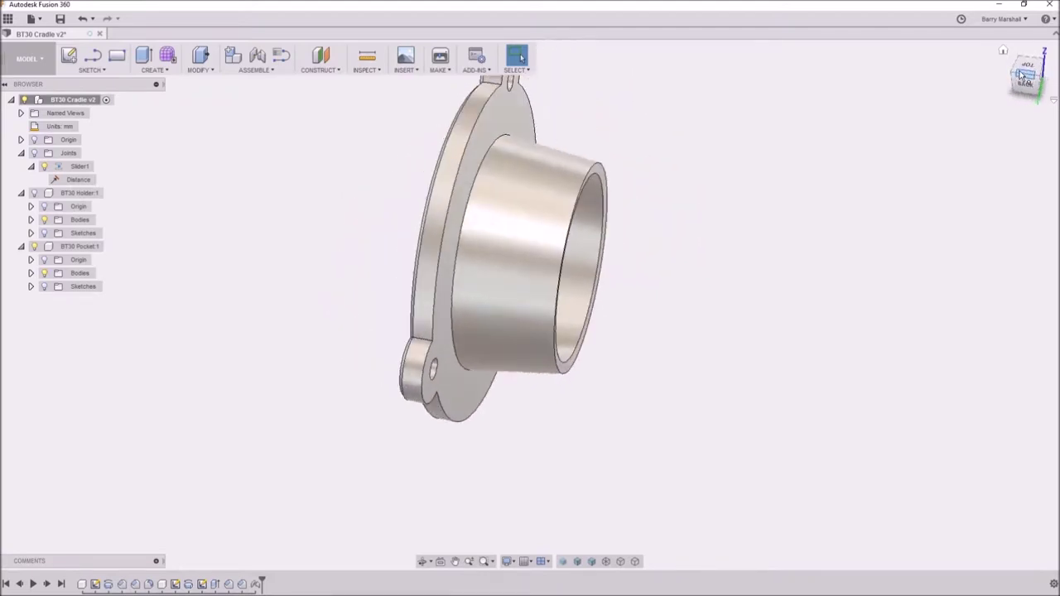
pyautogui.click(1017, 77)
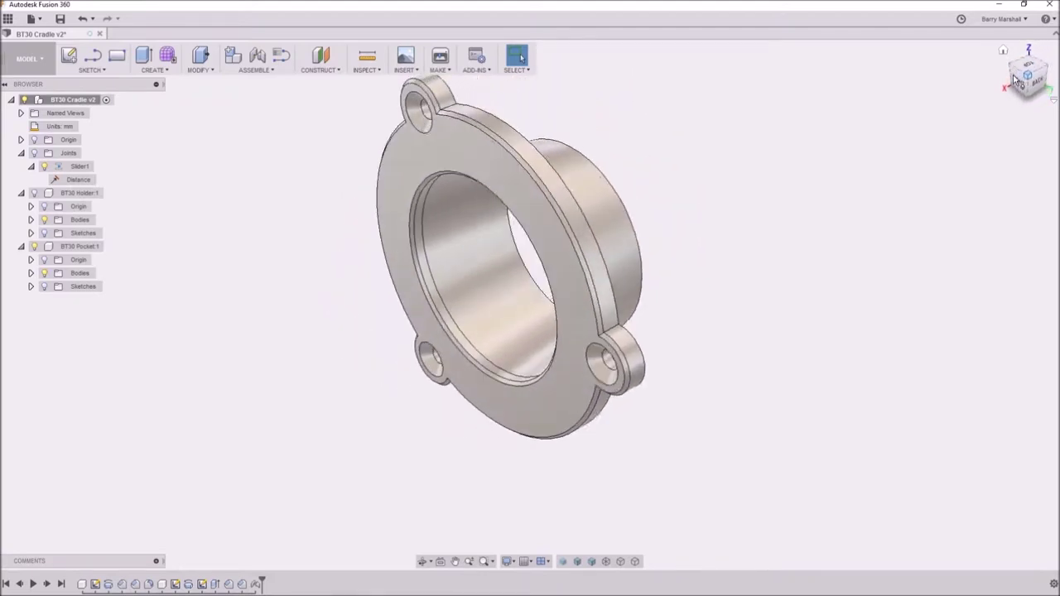
pyautogui.click(1025, 75)
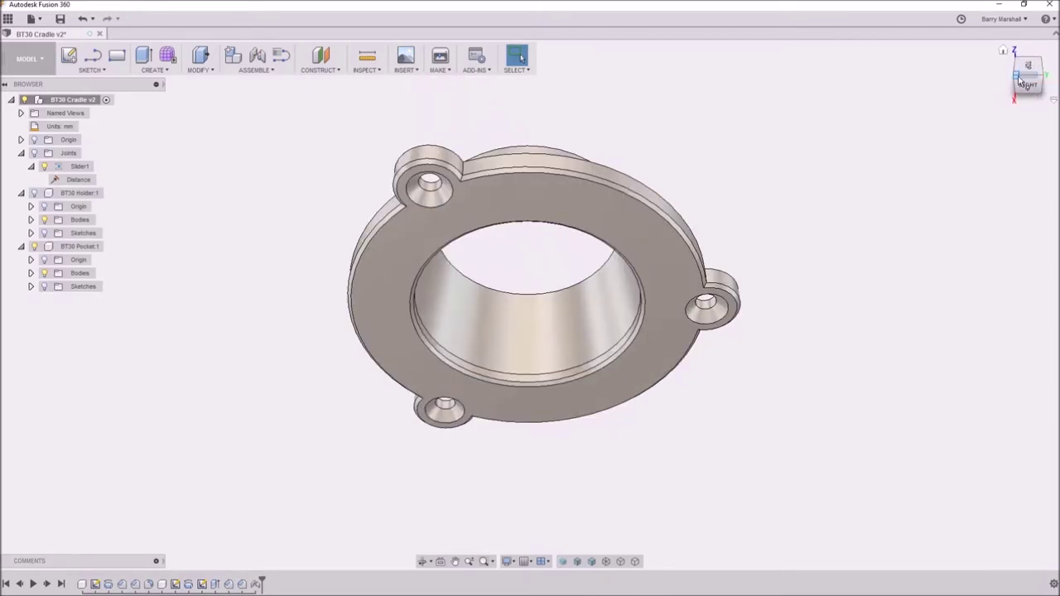
pyautogui.click(1019, 79)
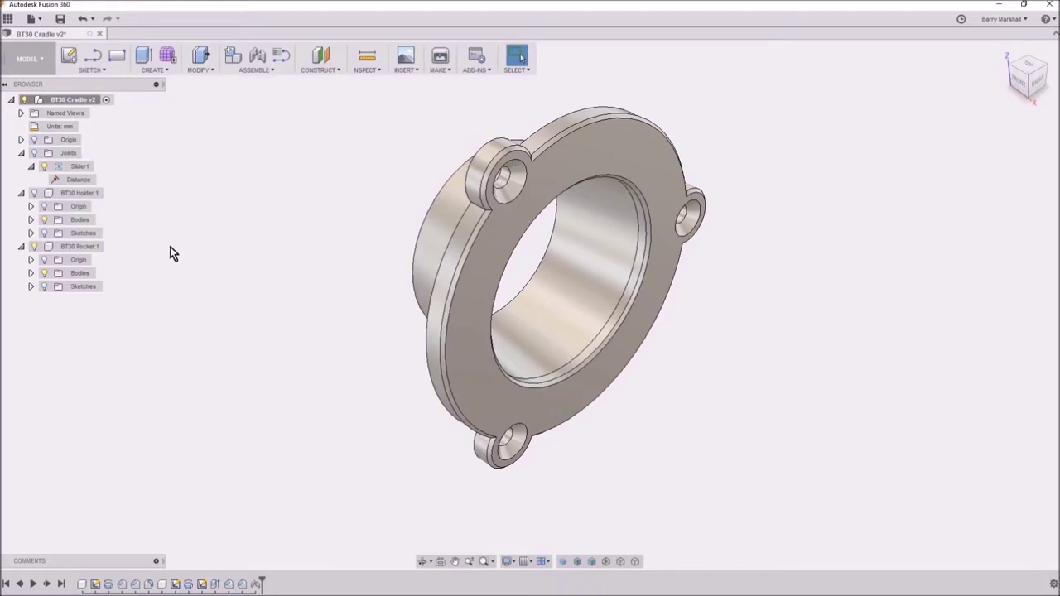
# Show BT30 Holder:1 and animate Slider1 so the pocket slides along the holder
pyautogui.click(34, 193)
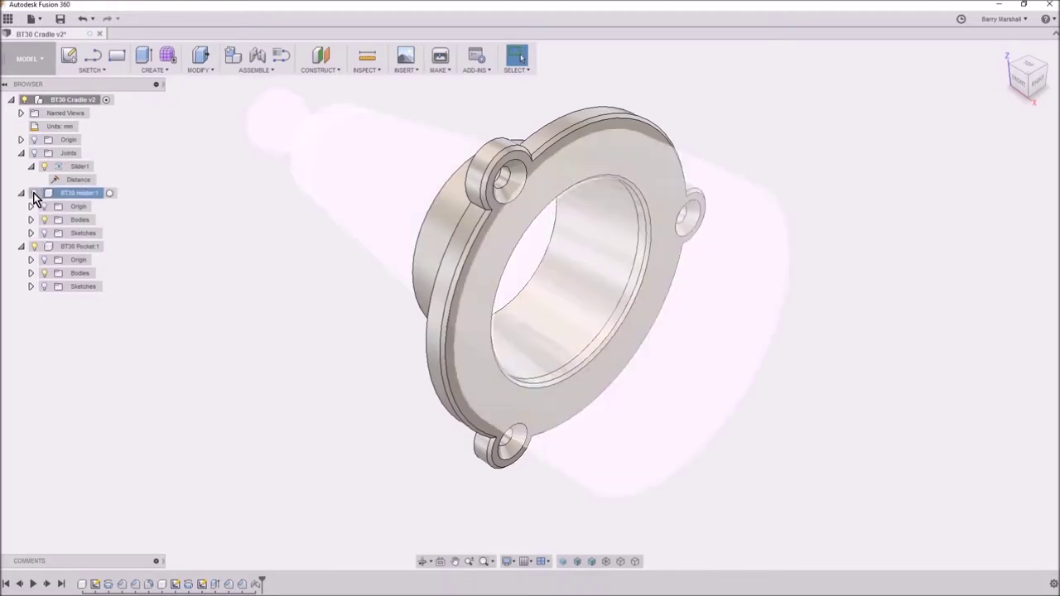
pyautogui.rightClick(69, 155)
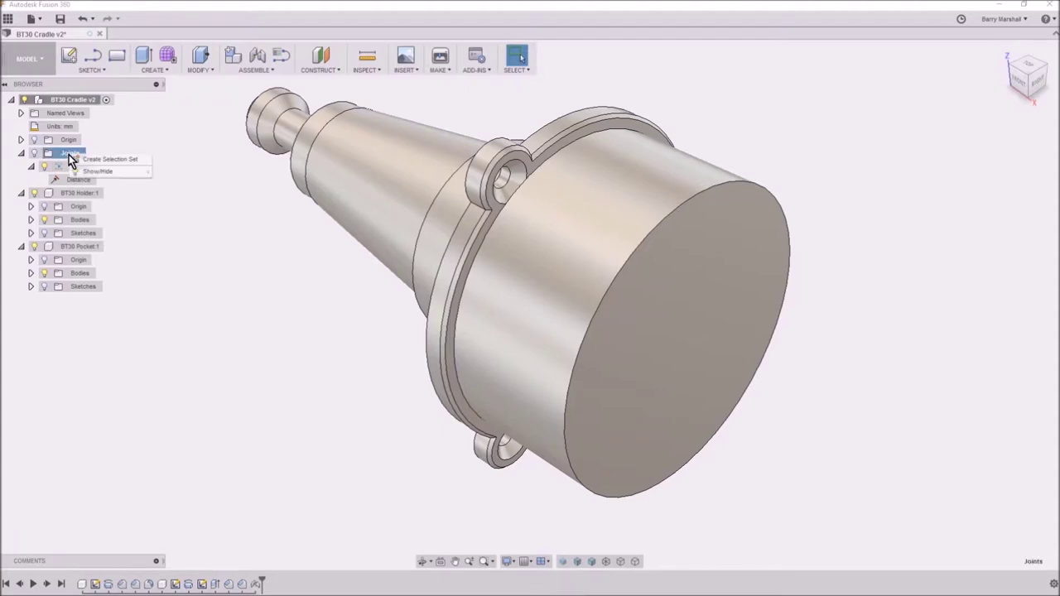
pyautogui.click(34, 157)
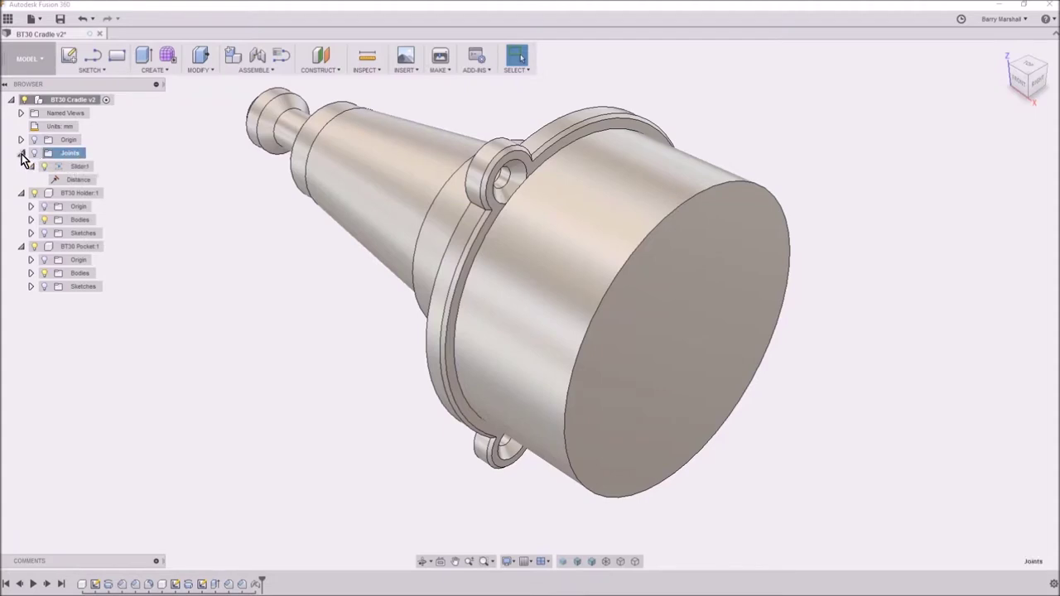
pyautogui.rightClick(75, 168)
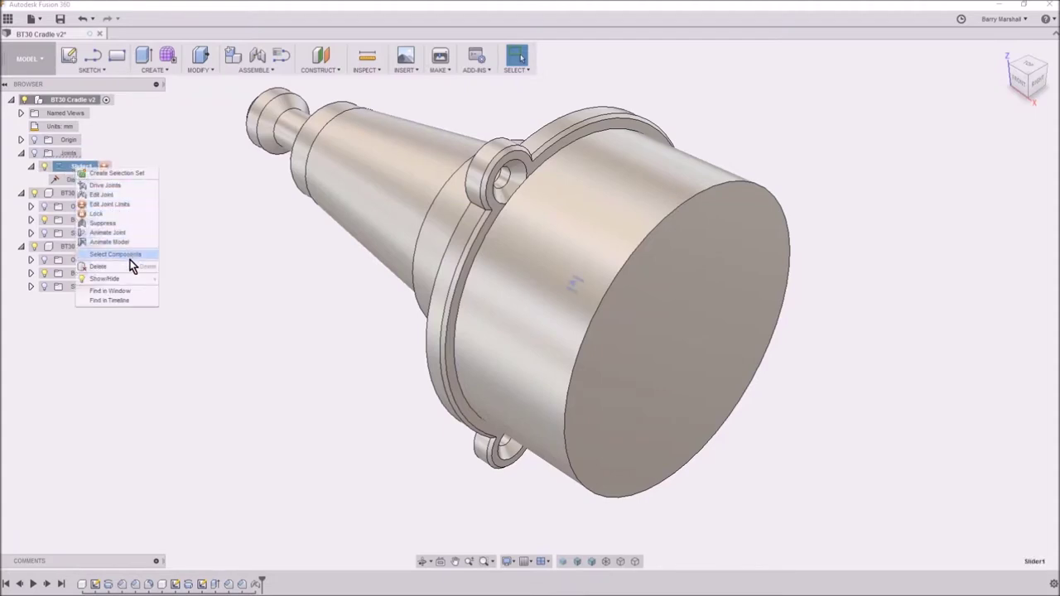
pyautogui.click(119, 235)
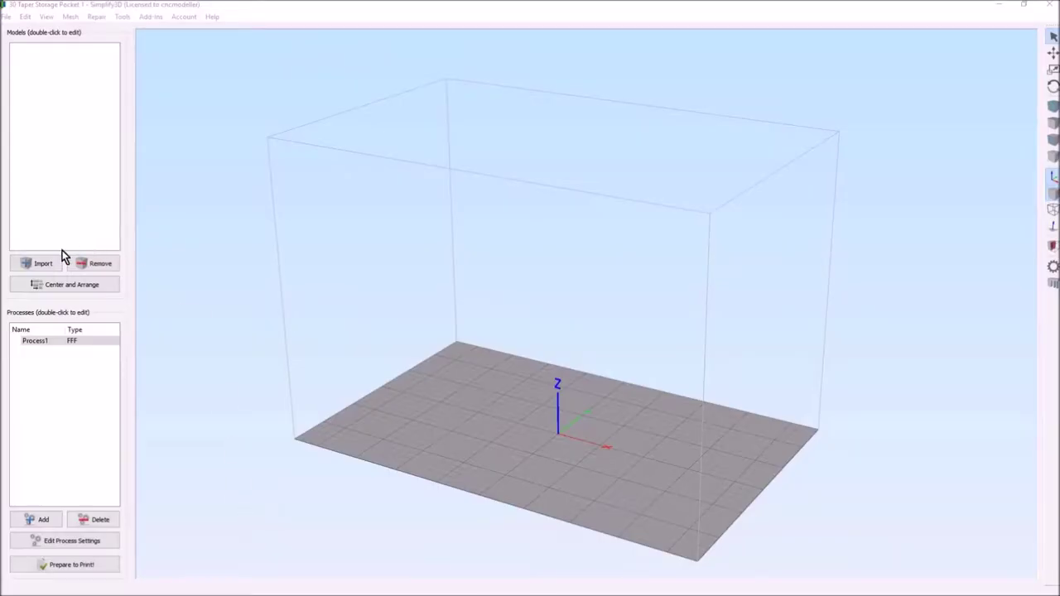
# Import 30 Taper Storage Pocket 1.stl and zoom and tilt the view onto it
pyautogui.click(40, 263)
pyautogui.doubleClick(248, 100)
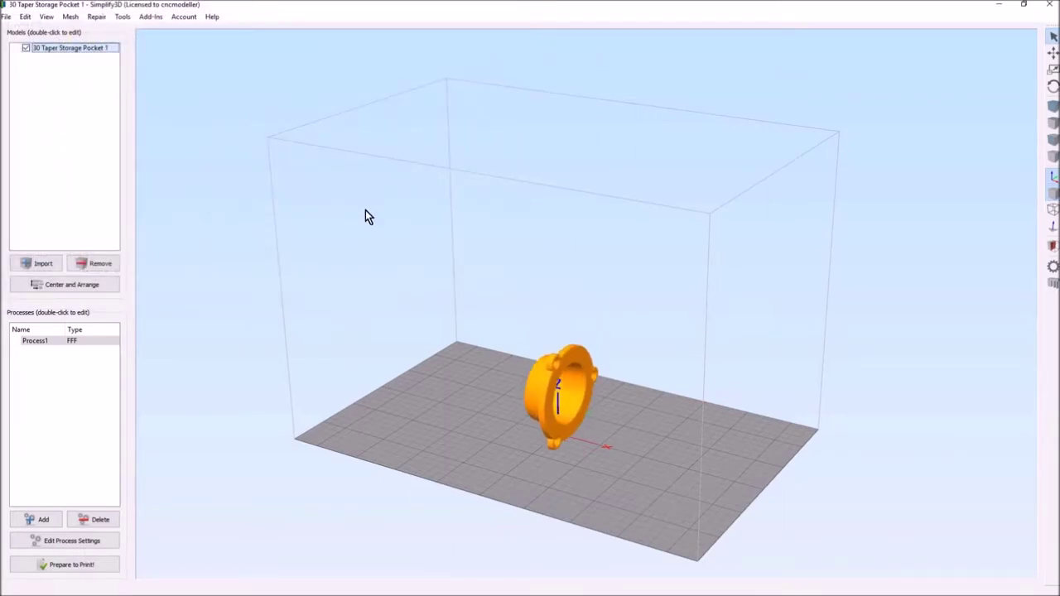
pyautogui.scroll(2, 574, 419)
pyautogui.scroll(2, 574, 413)
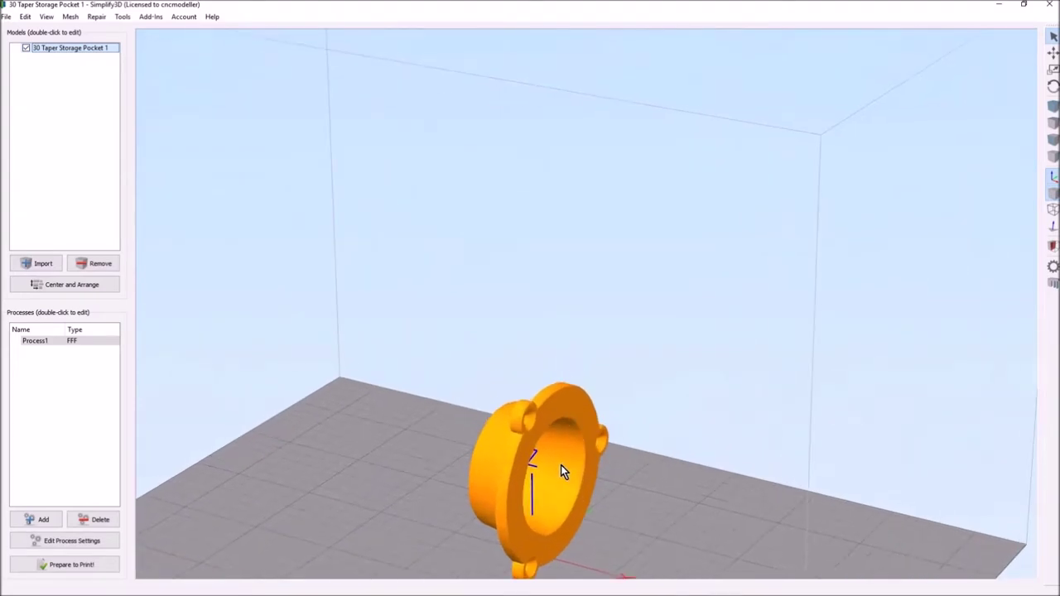
pyautogui.moveTo(561, 464); pyautogui.dragTo(580, 376)
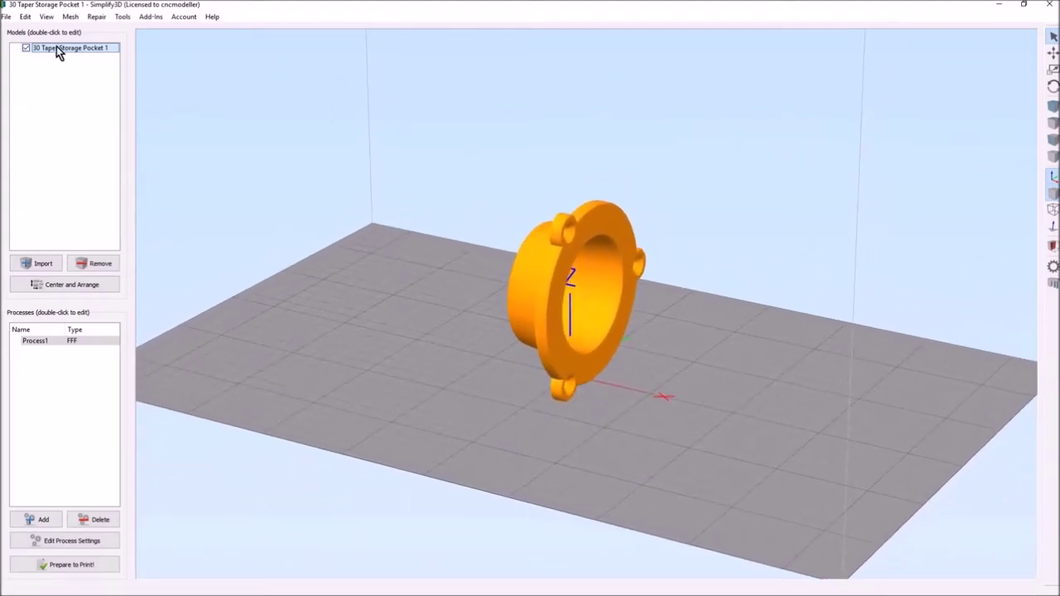
pyautogui.click(25, 17)
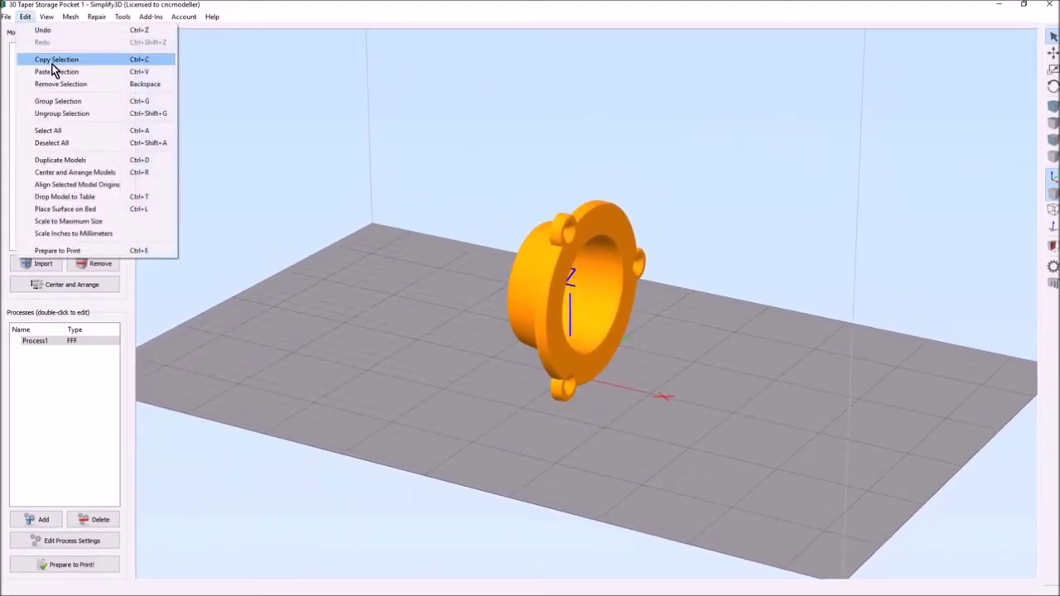
# Lay the pocket flange-face down, centre it on the bed, and open Process1's settings
pyautogui.click(87, 210)
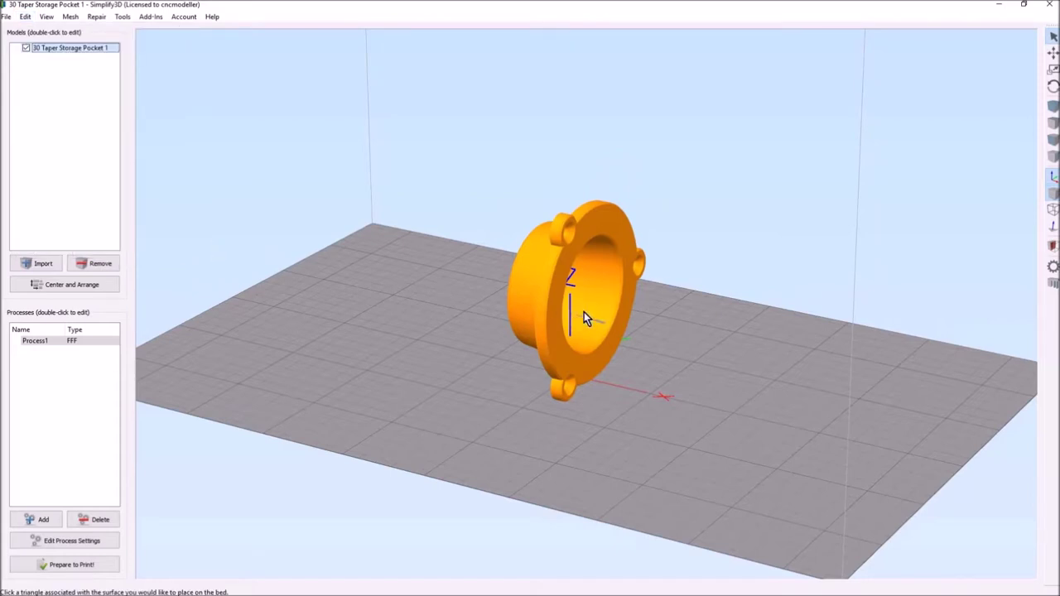
pyautogui.click(616, 228)
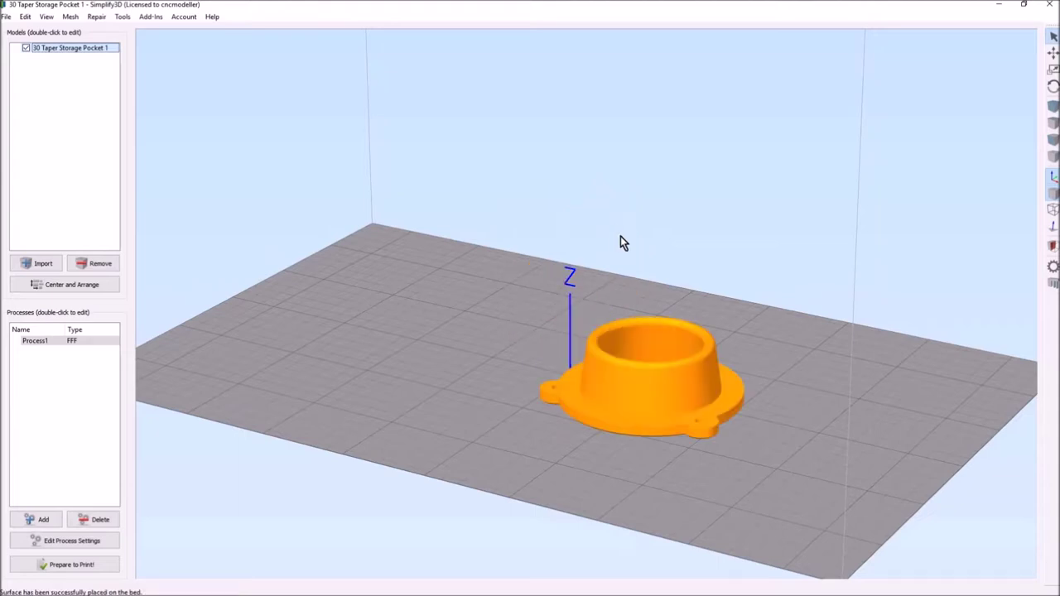
pyautogui.click(25, 17)
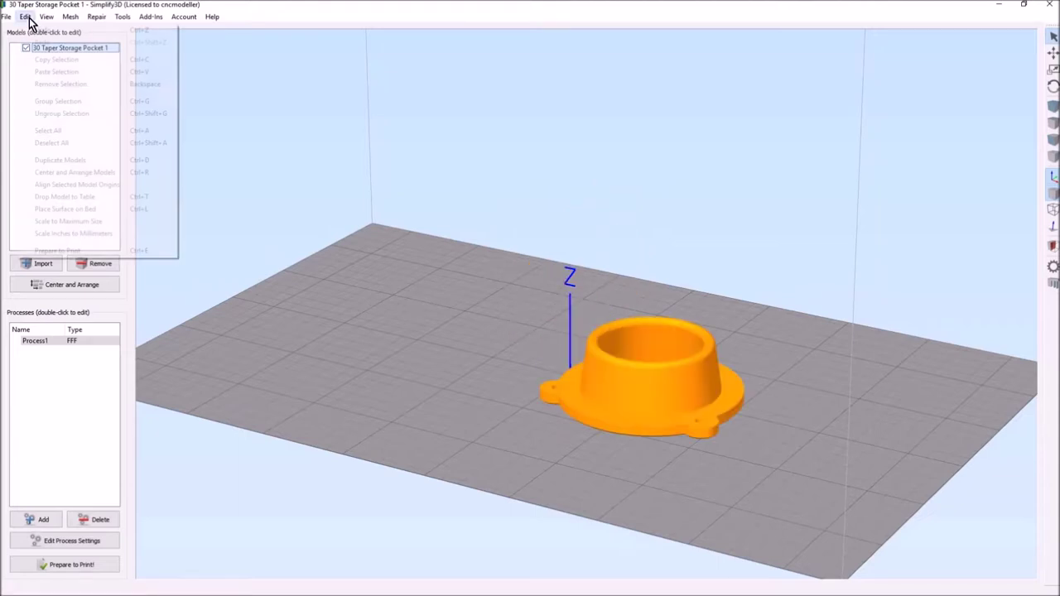
pyautogui.click(83, 173)
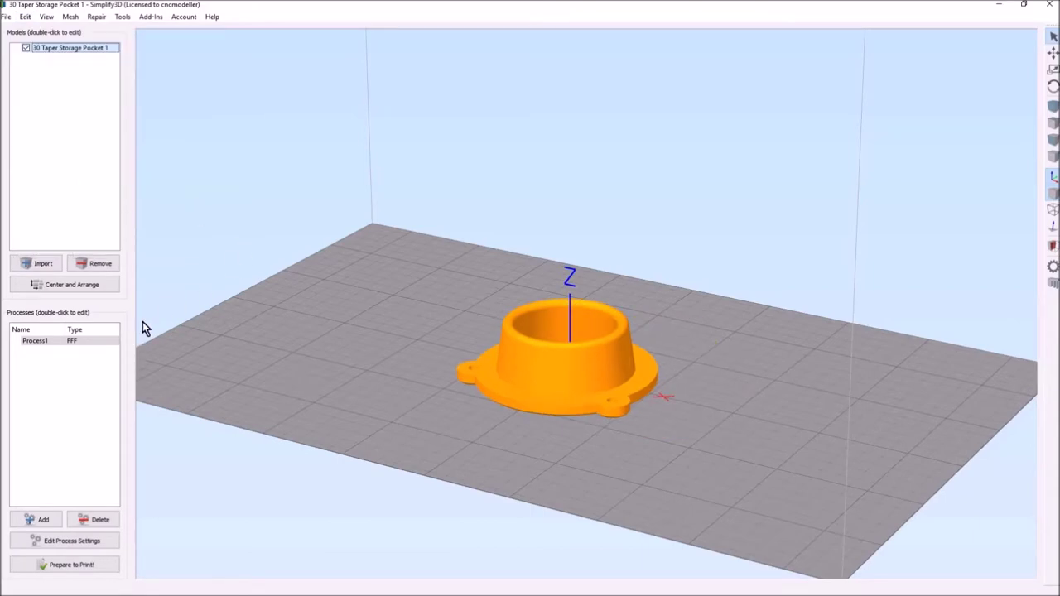
pyautogui.doubleClick(41, 341)
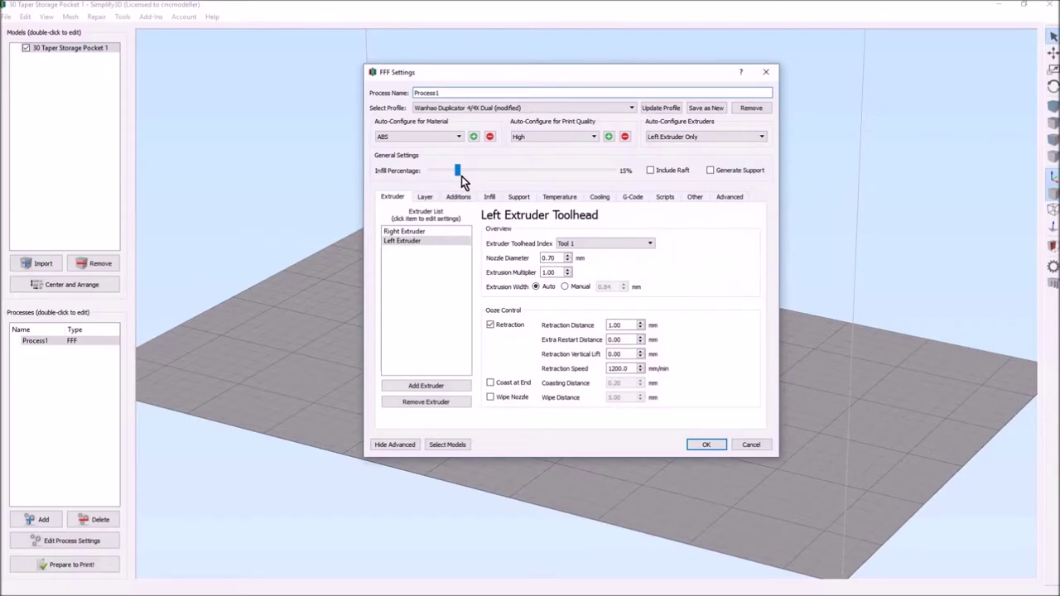
# Set Top Solid Layers to 6 in Process1's Layer settings and accept
pyautogui.click(429, 198)
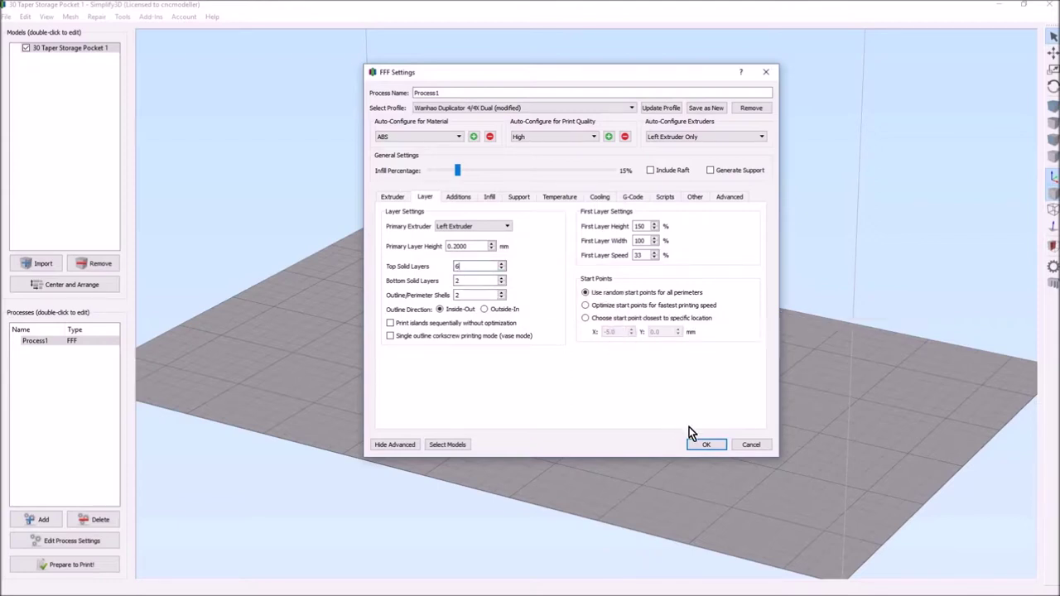
pyautogui.click(705, 444)
# Slice the pocket and inspect the top layers of the 86-layer, 27-minute preview
pyautogui.click(73, 565)
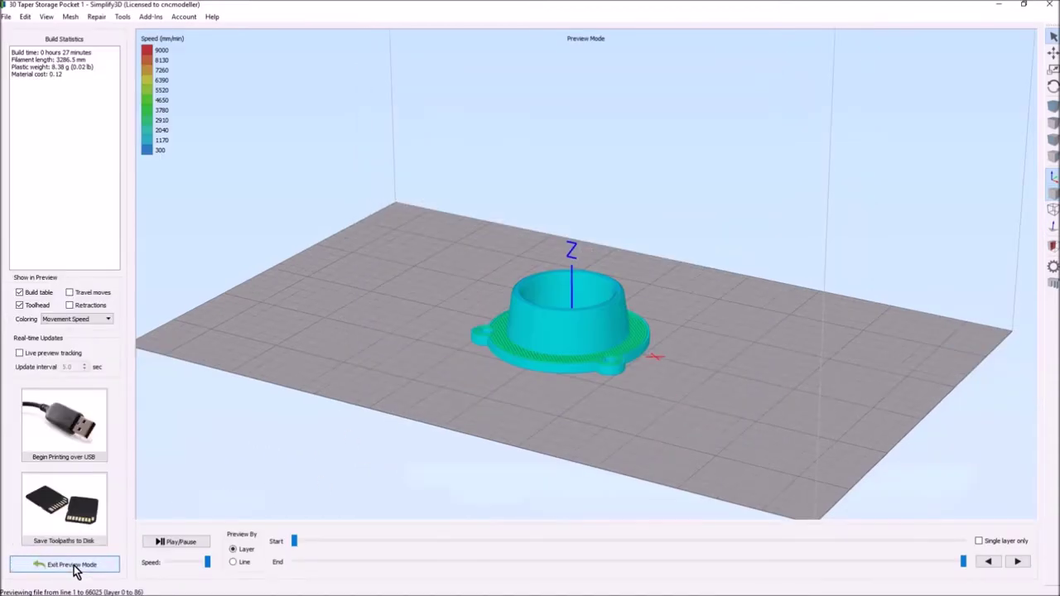
pyautogui.scroll(5, 579, 418)
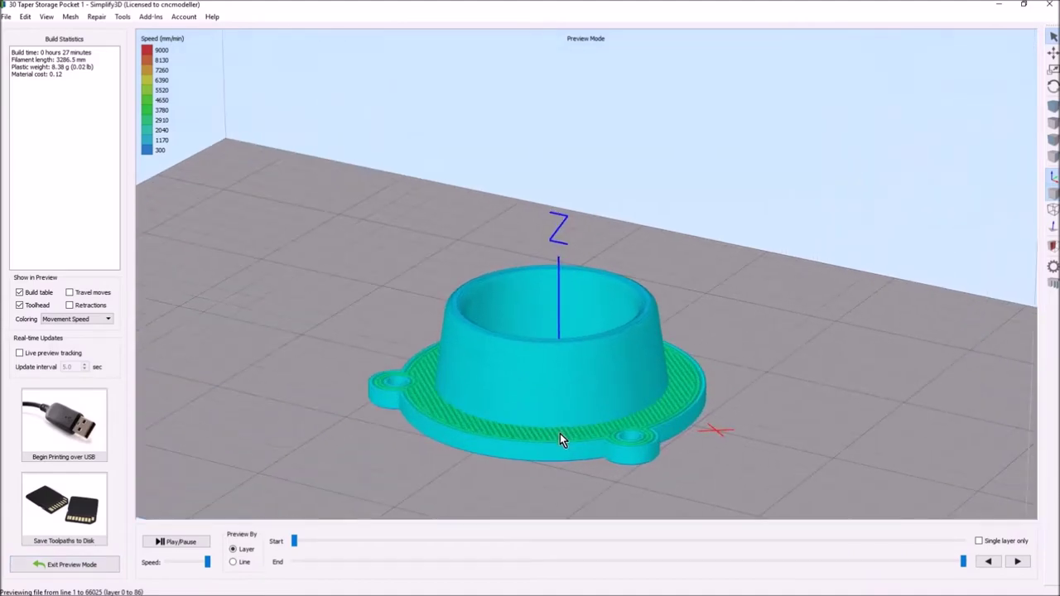
pyautogui.scroll(2, 568, 396)
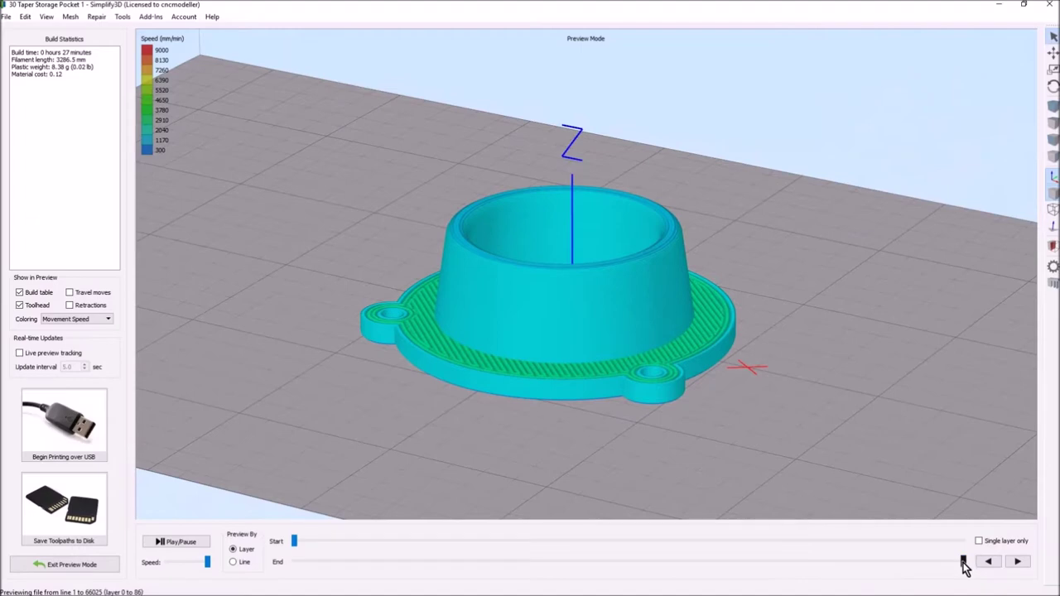
pyautogui.moveTo(963, 562)
pyautogui.mouseDown()
pyautogui.moveTo(289, 552)
pyautogui.moveTo(970, 563)
pyautogui.mouseUp()
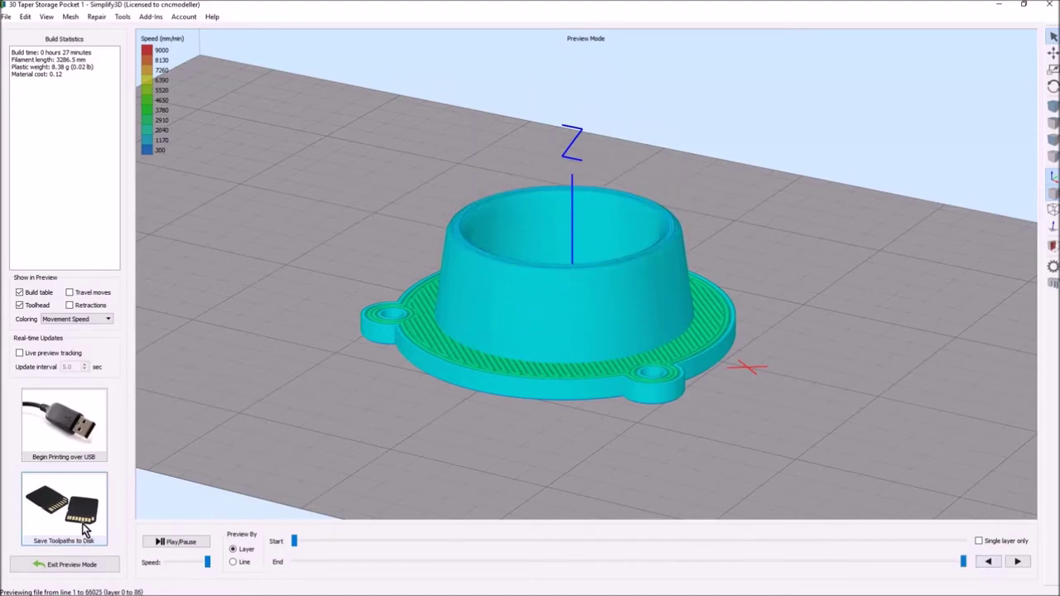